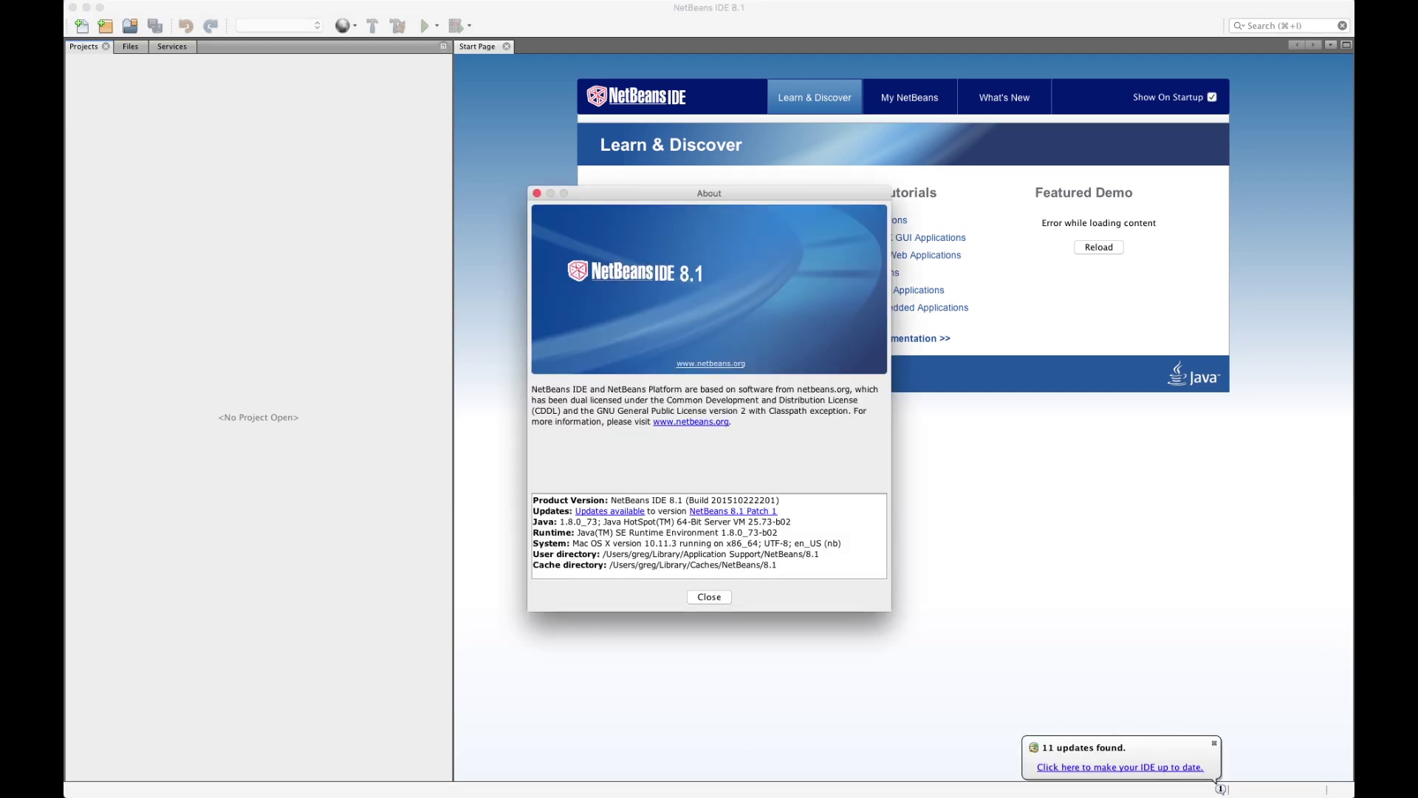
Close the About NetBeans version information dialog.
left_click(710, 598)
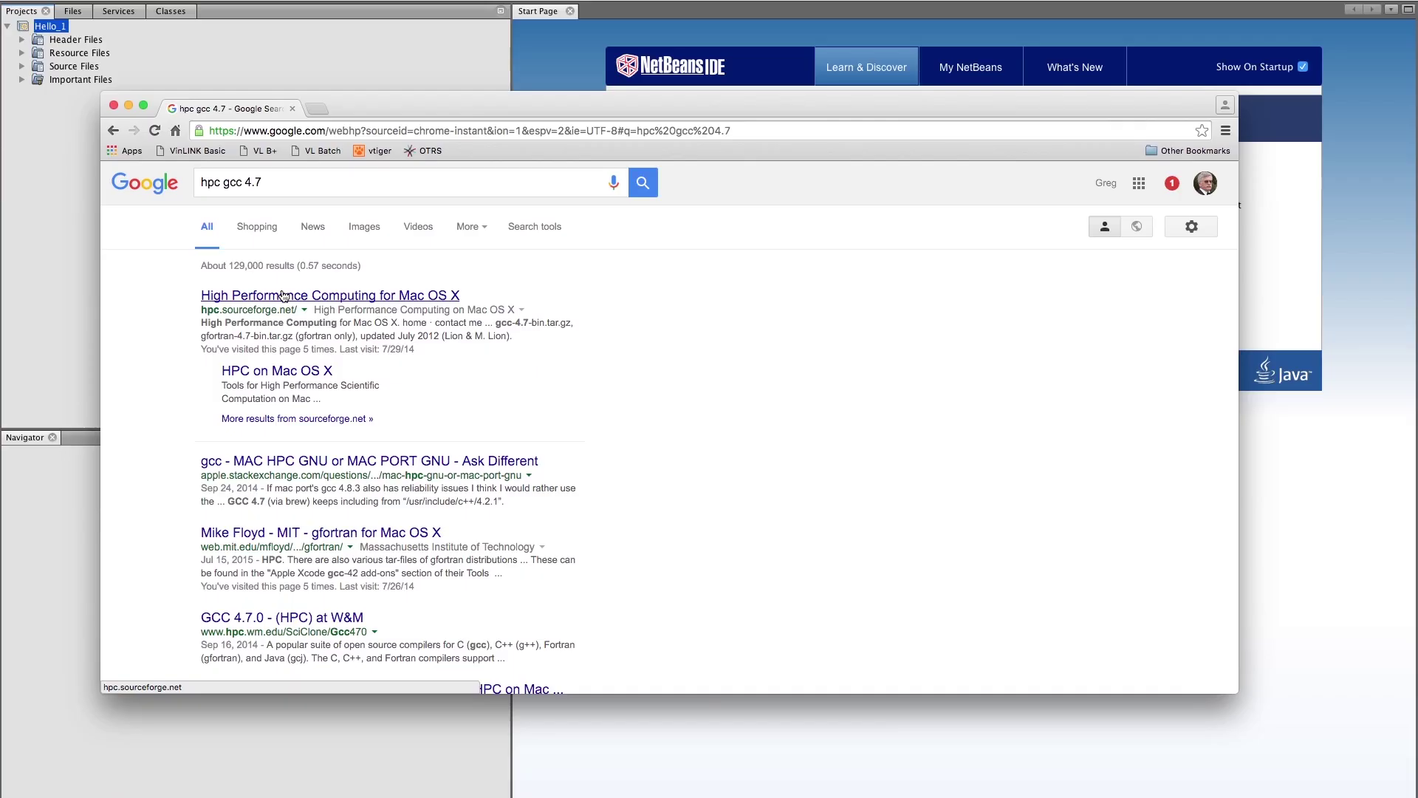
Open the High Performance Computing for Mac OS X site and download gcc-6.0-bin.tar.gz.
left_click(283, 296)
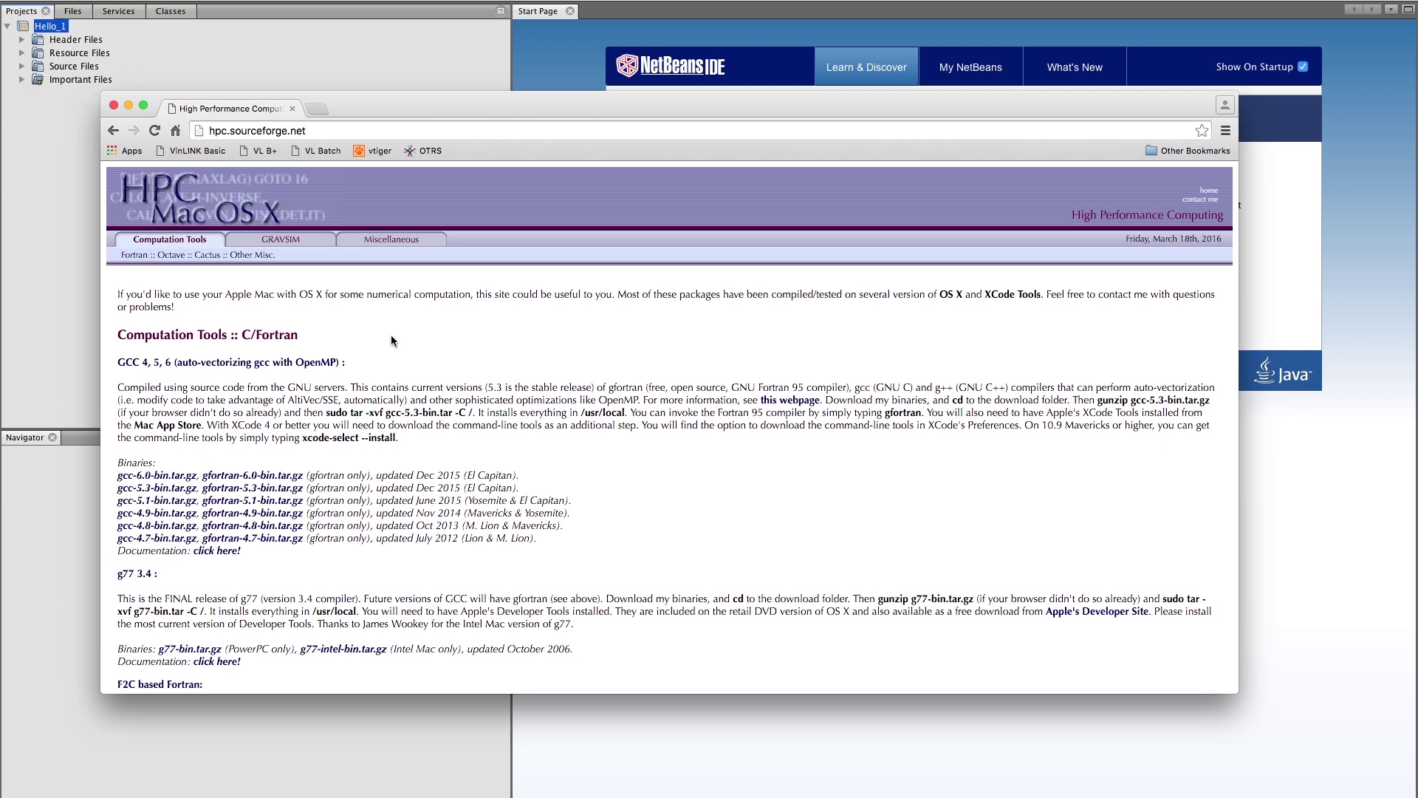
left_click(157, 475)
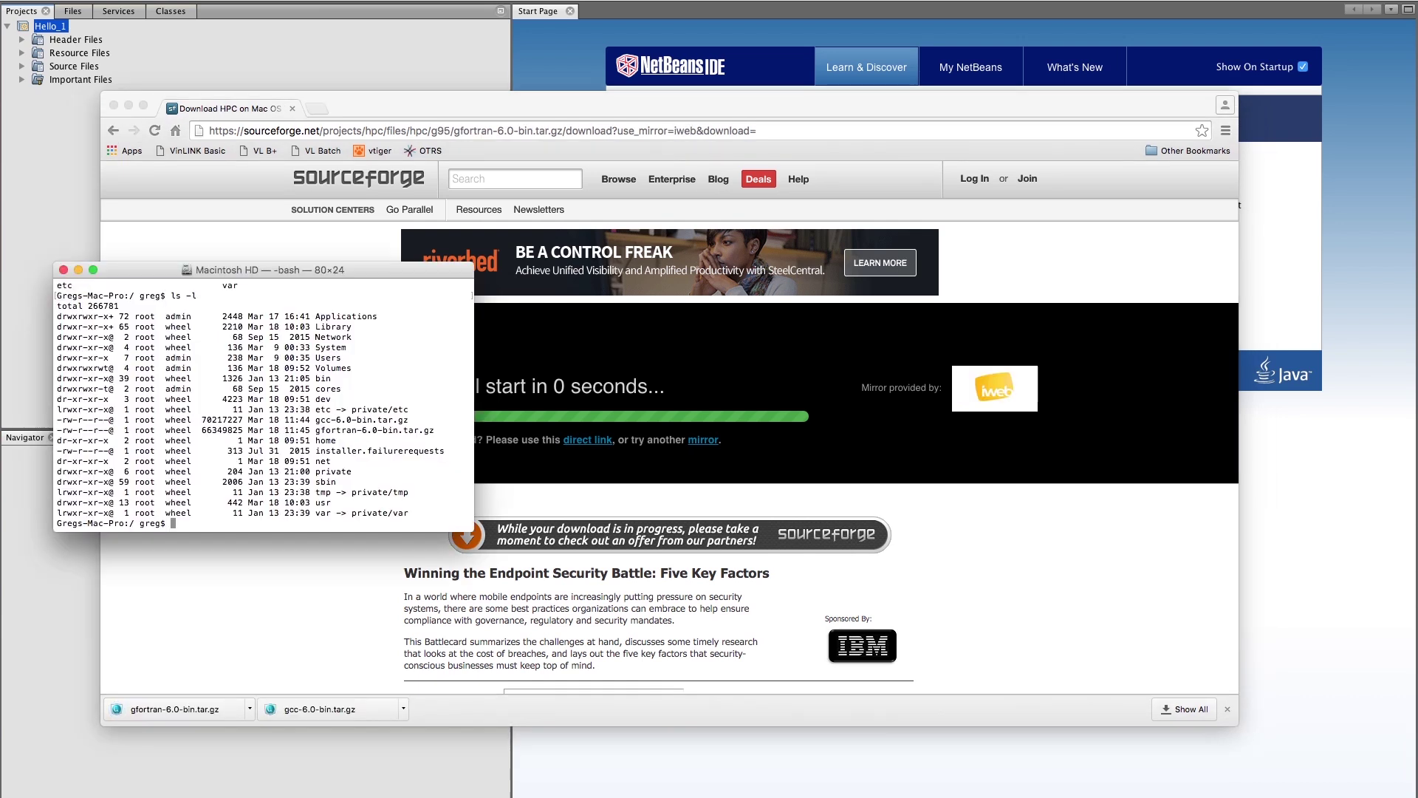
type("sudo ")
type("tar ")
type("-xvf ")
type("gcc")
Extract gcc-6.0-bin.tar.gz and then gfortran-6.0-bin.tar.gz with sudo tar -xvf.
key("Tab")
key("Return")
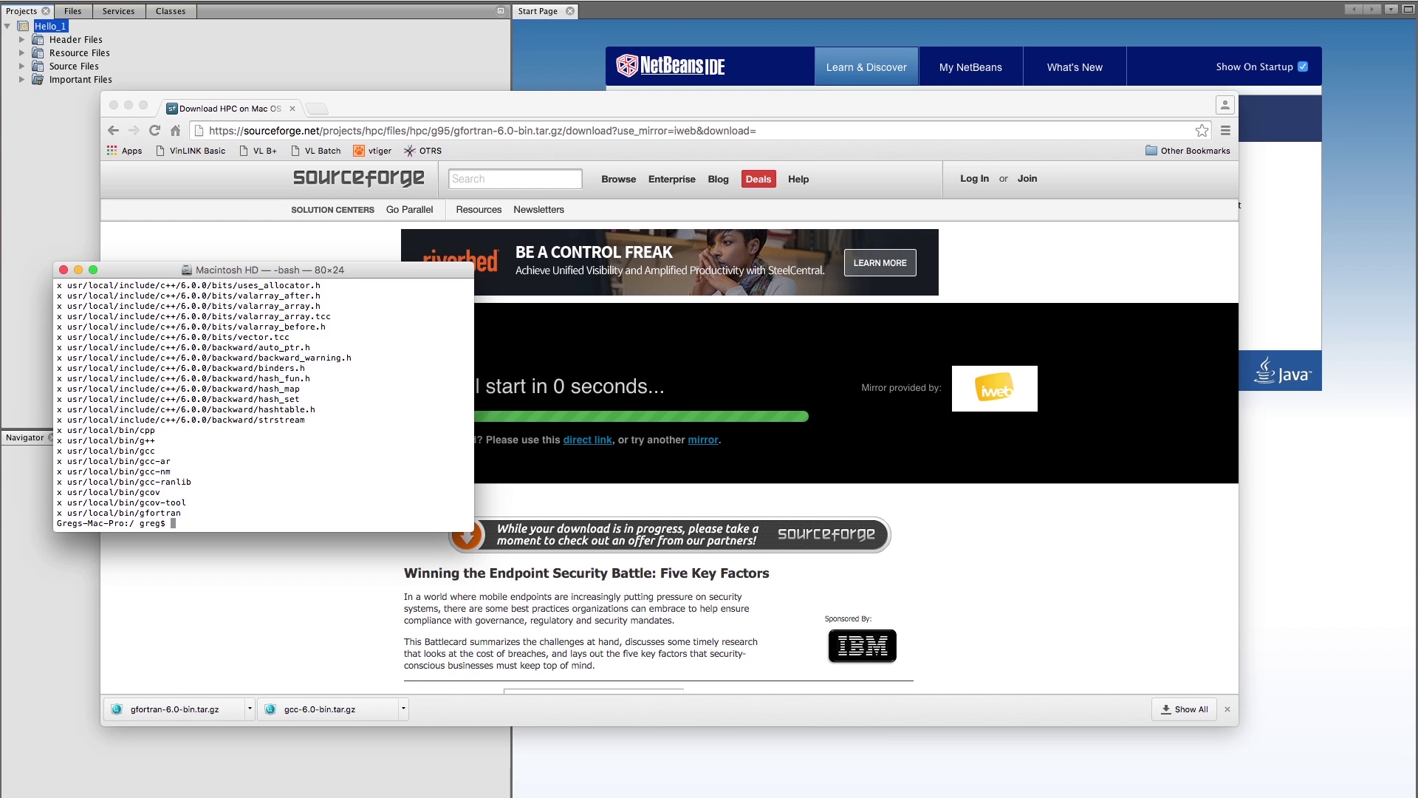
type("sudo tar -xvf gcc-6.0-bin.tar.gz")
key("BackSpace")
key("BackSpace")
key("BackSpace")
key("BackSpace")
key("BackSpace")
key("BackSpace")
key("BackSpace")
key("BackSpace")
key("BackSpace")
key("BackSpace")
key("BackSpace")
type("for")
key("Tab")
key("Return")
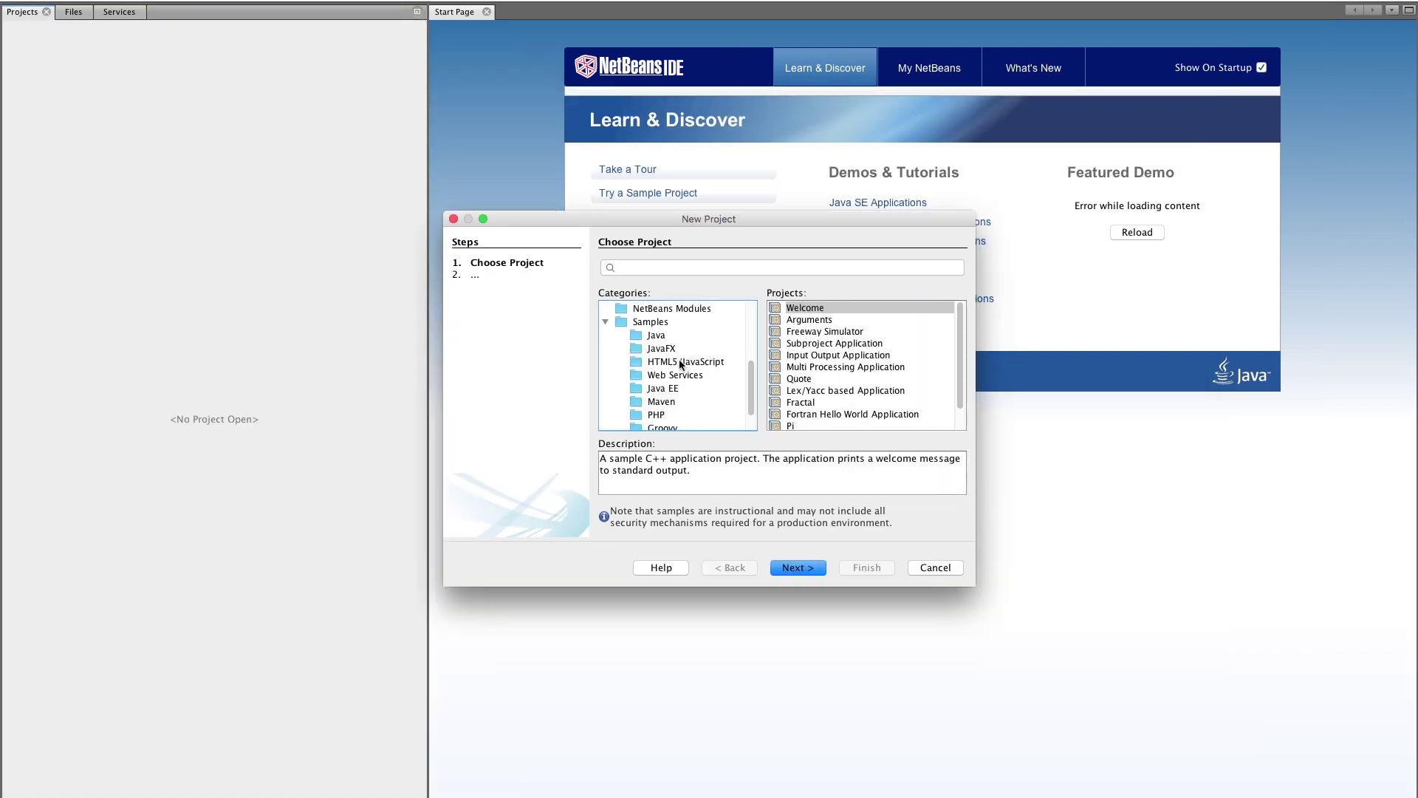
Create the Samples > C/C++ Fortran Hello World Application project named Hello_3.
left_click(654, 321)
scroll(690, 402, "down", 2)
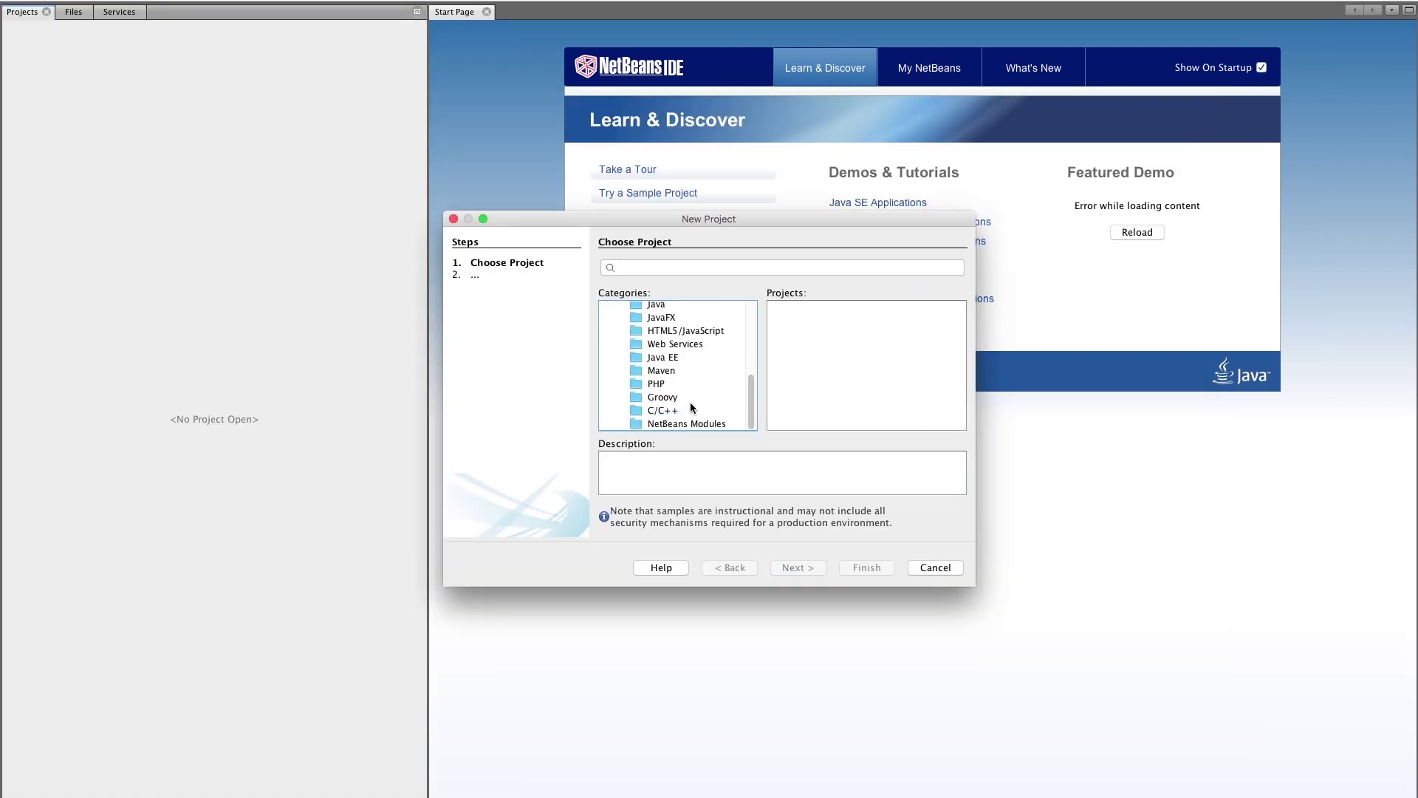
left_click(671, 409)
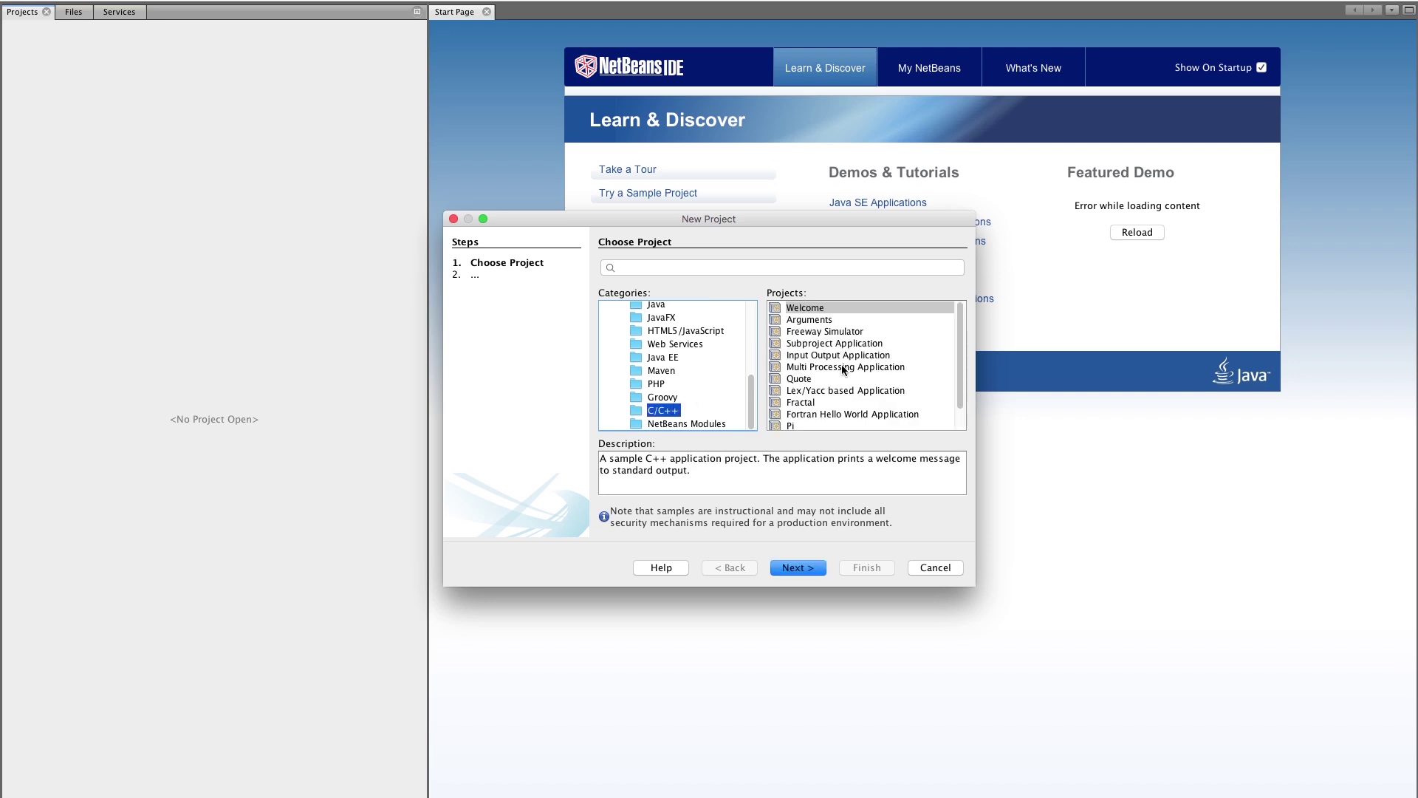
left_click(841, 410)
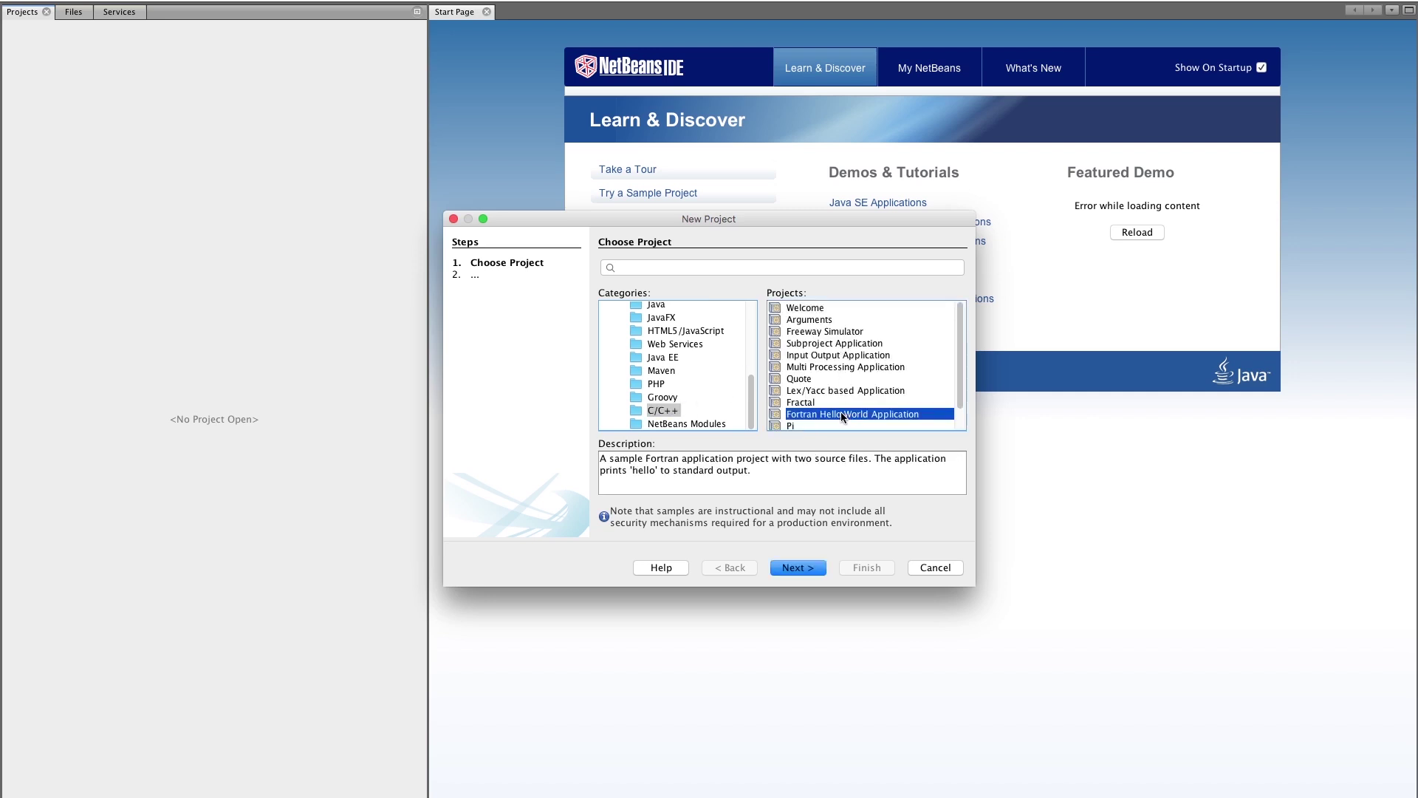
left_click(803, 569)
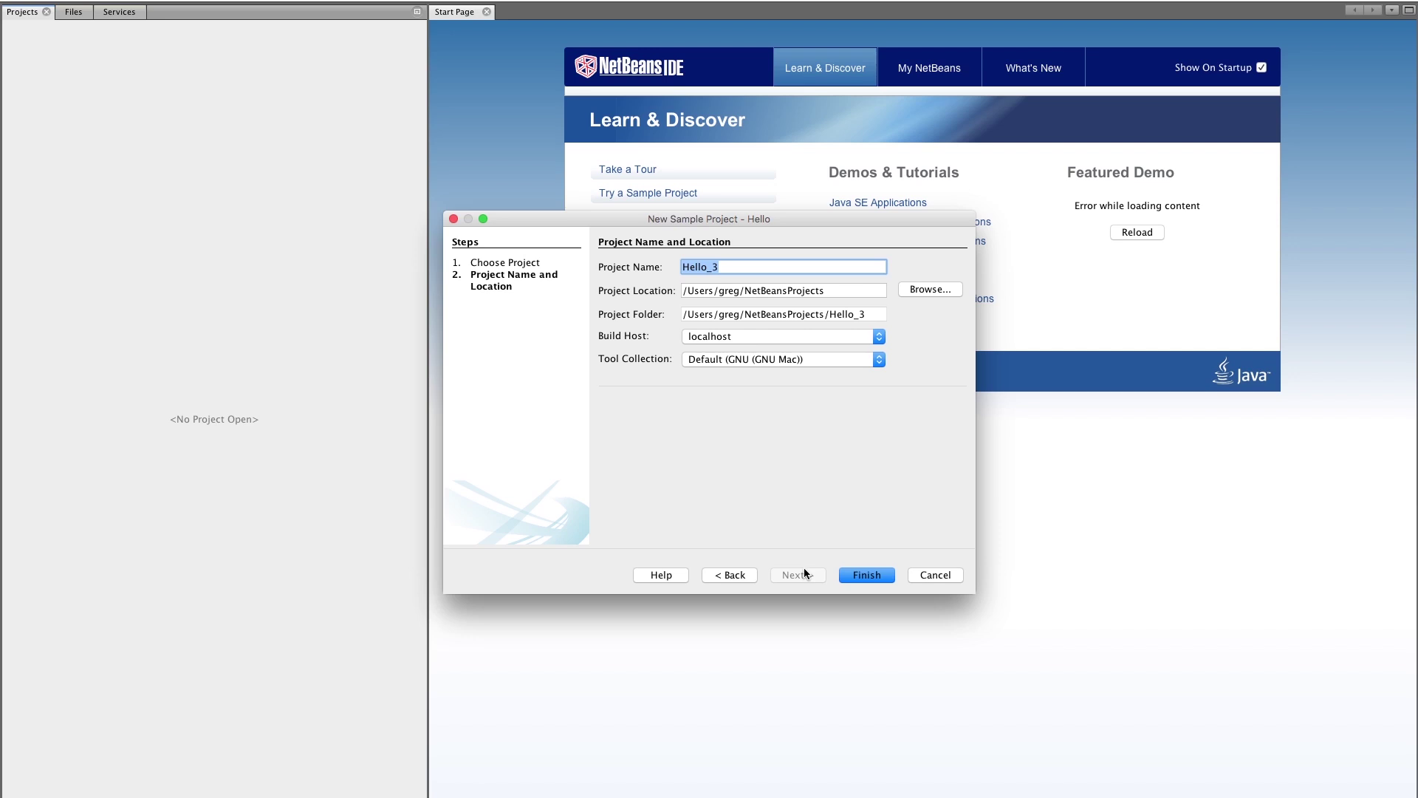
left_click(875, 575)
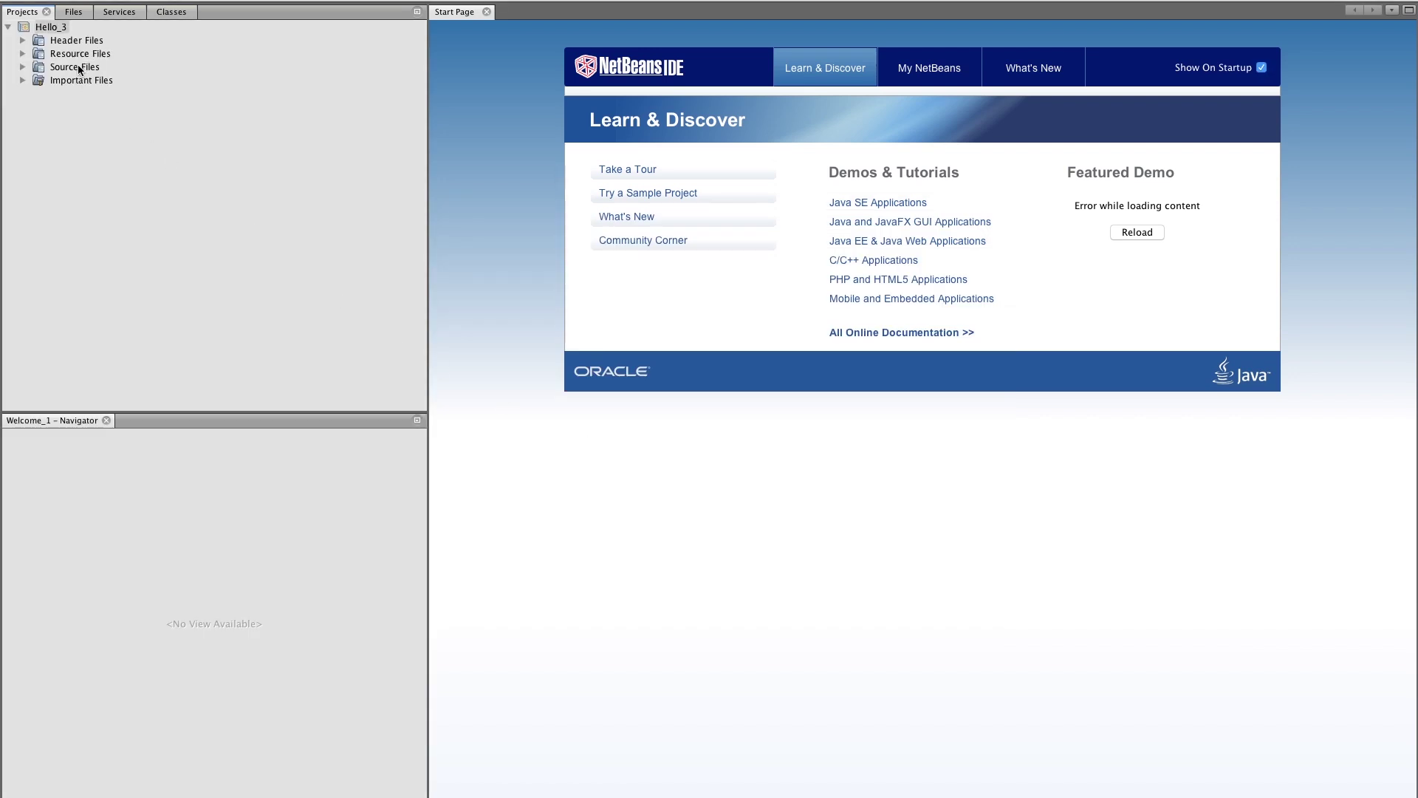
Open bar.f and foo.f from Hello_3's Source Files in editor tabs.
left_click(21, 68)
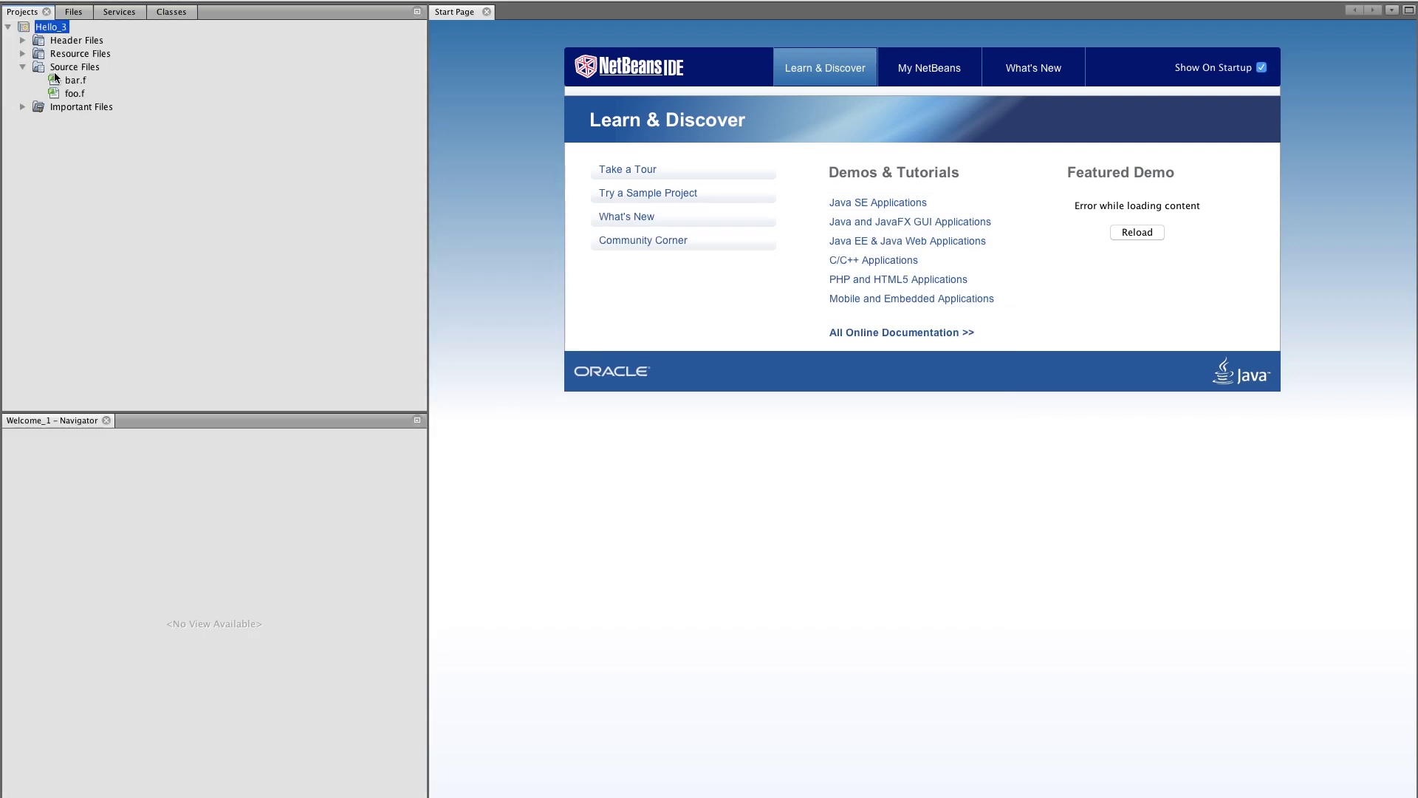
double_click(67, 80)
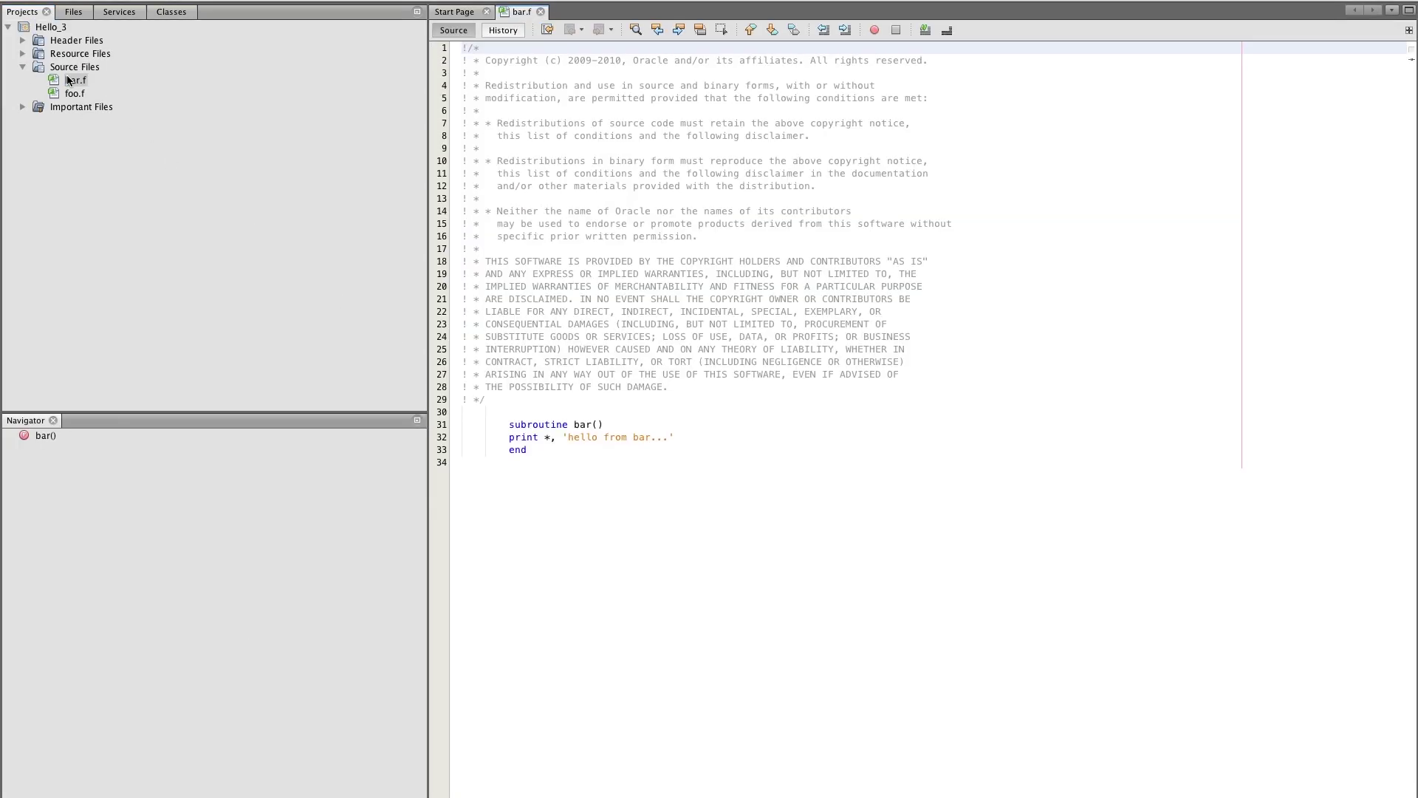
double_click(69, 94)
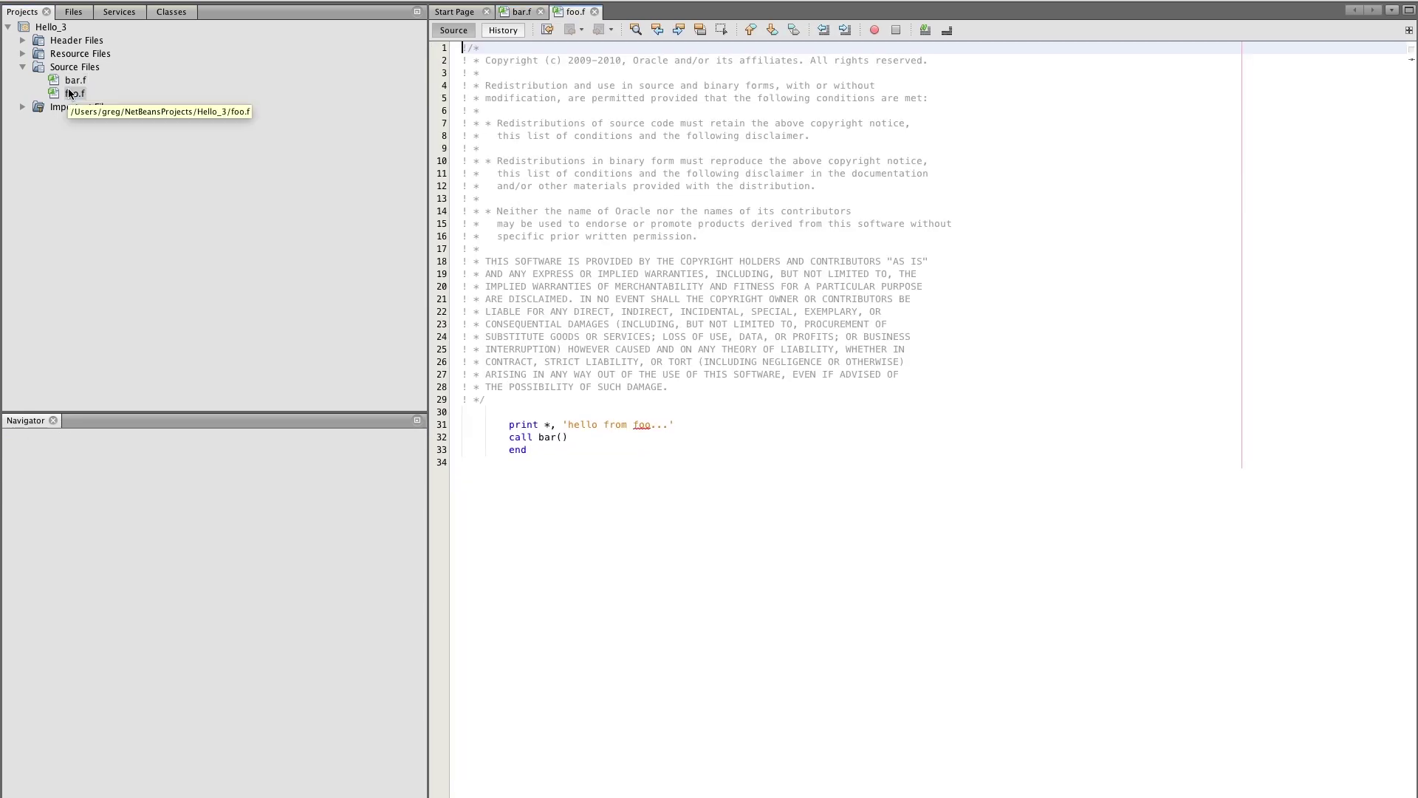
right_click(56, 26)
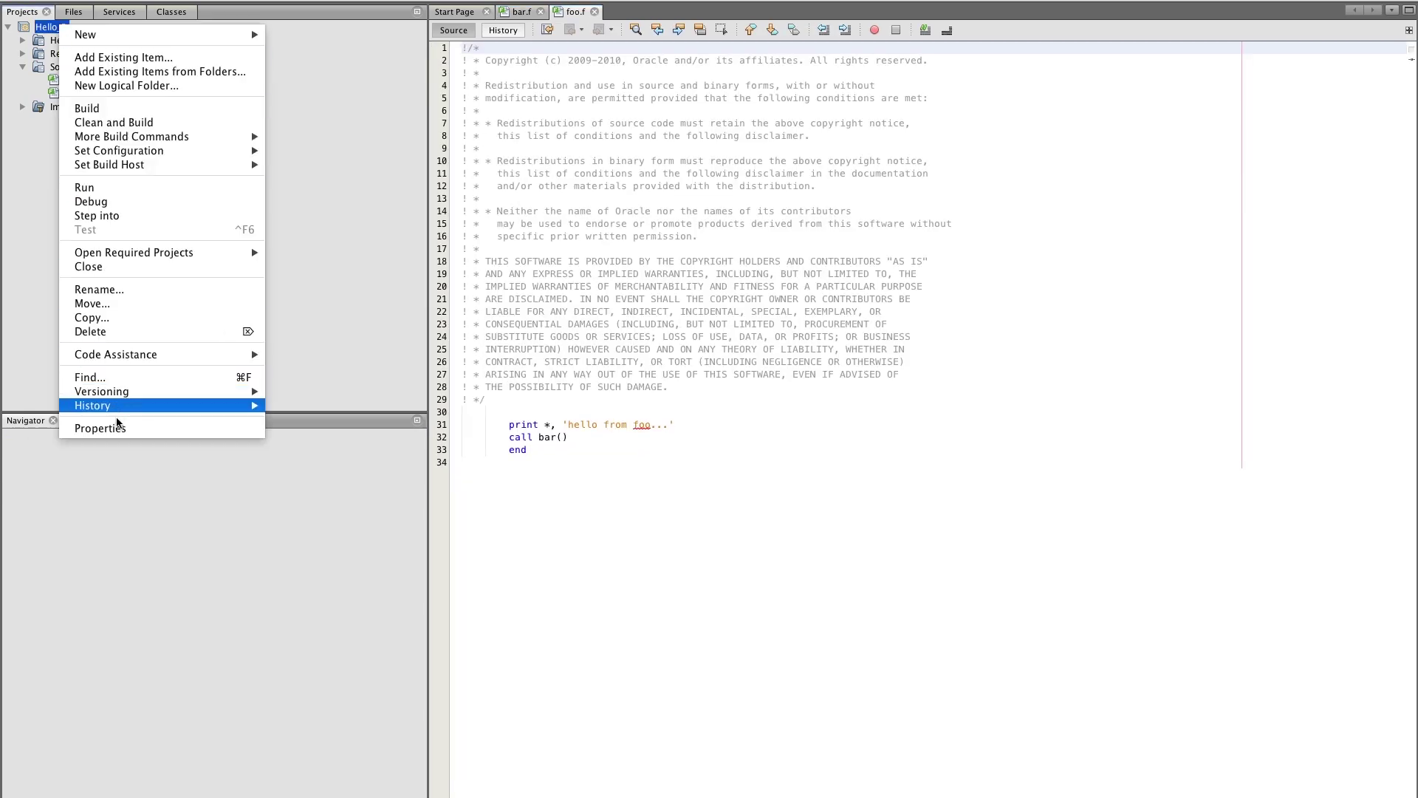
left_click(125, 428)
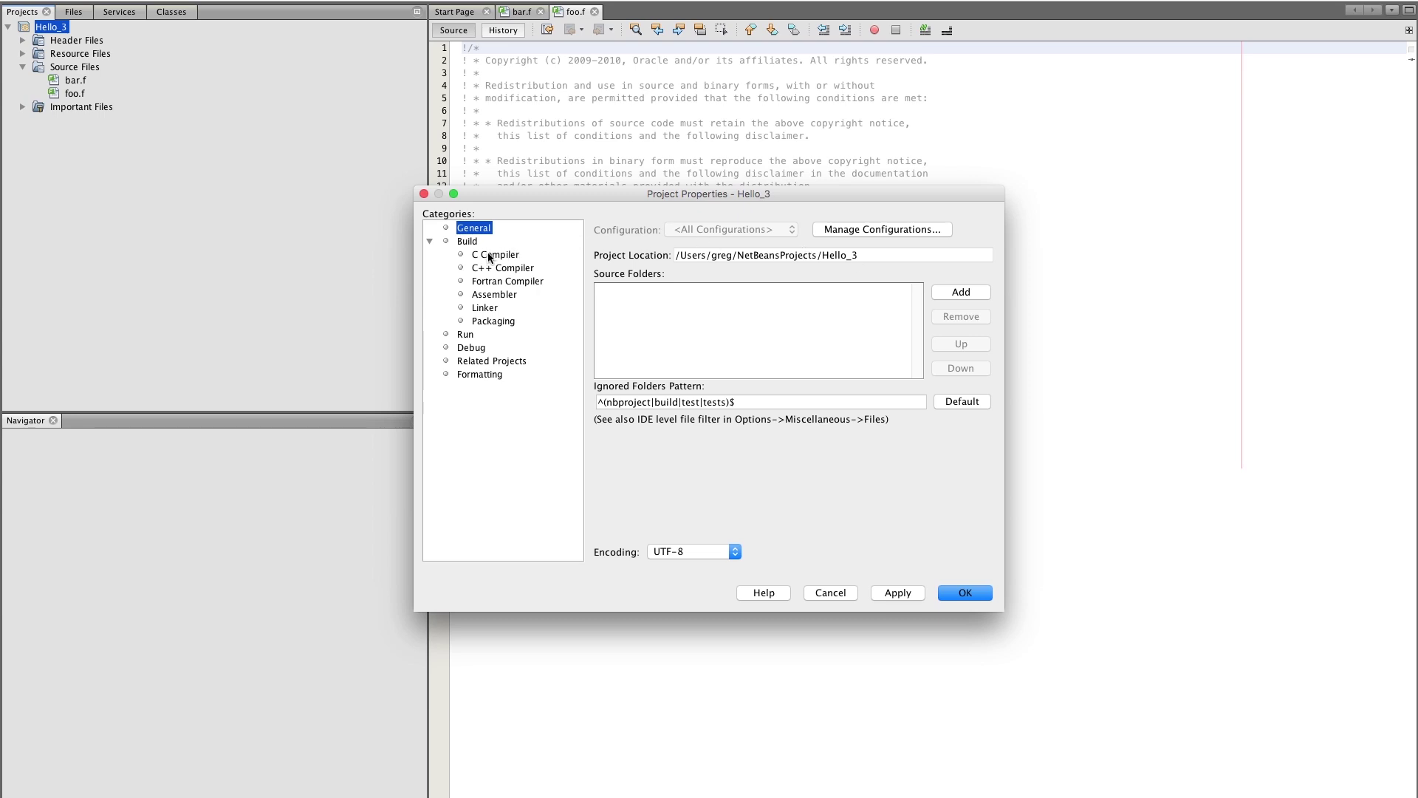
left_click(492, 281)
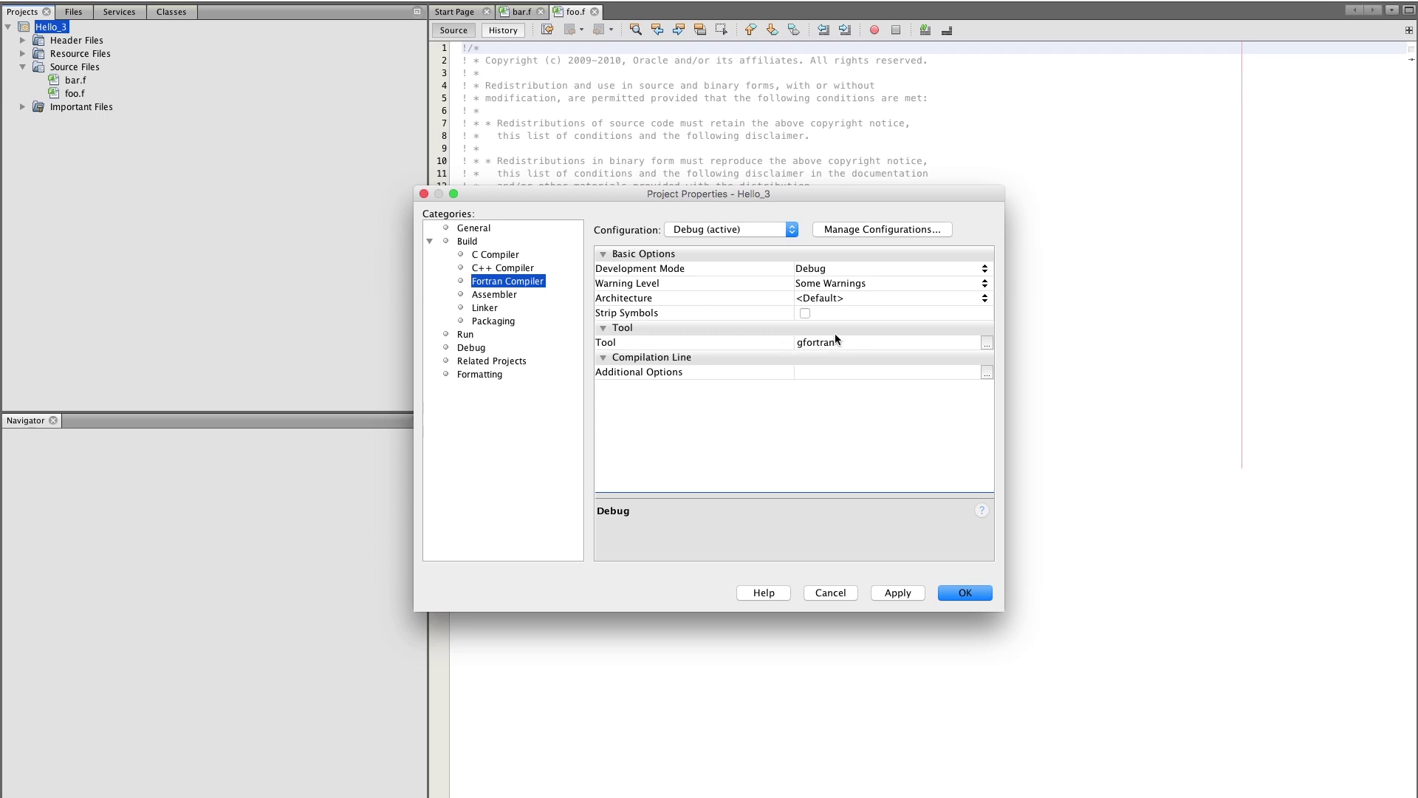
left_click(960, 596)
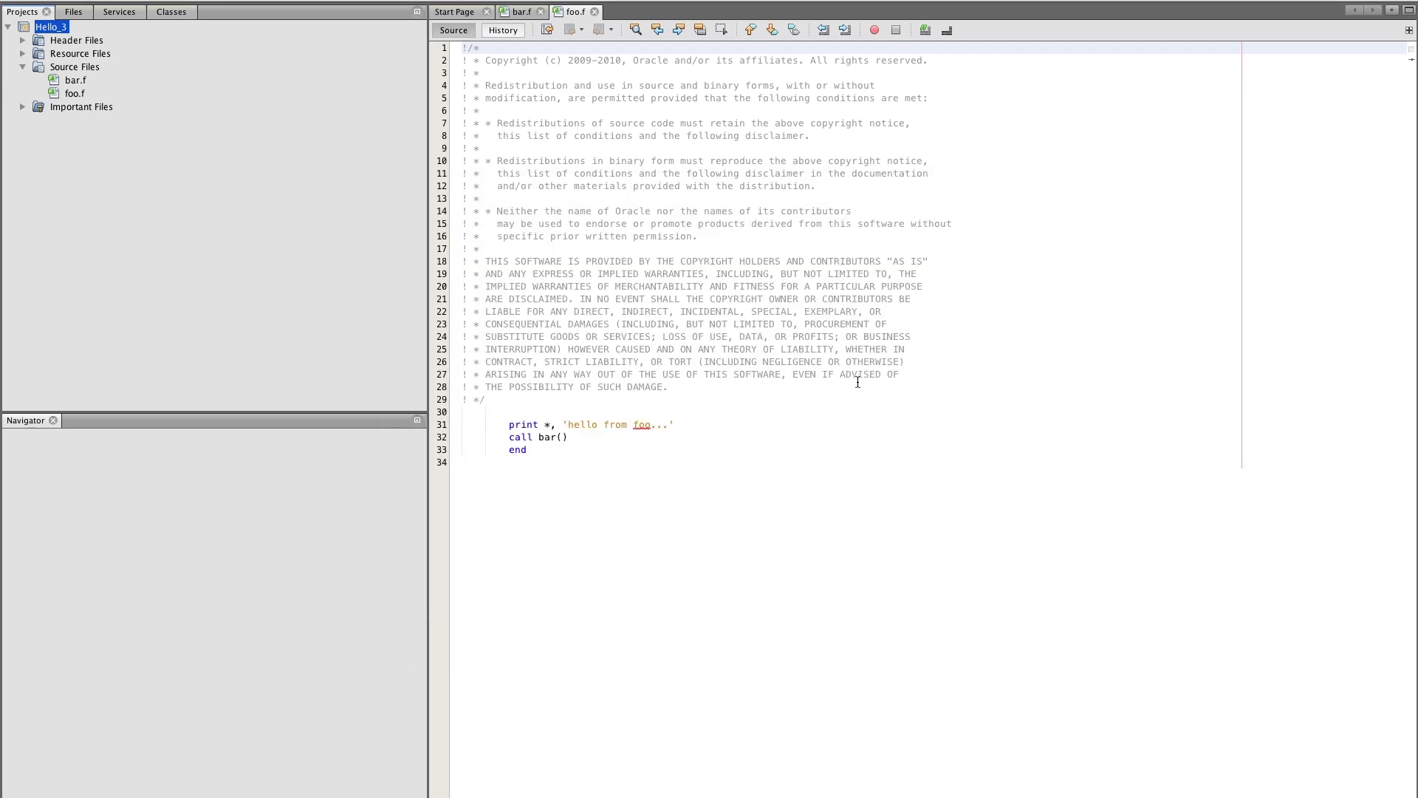
Build Hello_3 and highlight the gfortran 'No such file or directory' error in the output.
right_click(34, 27)
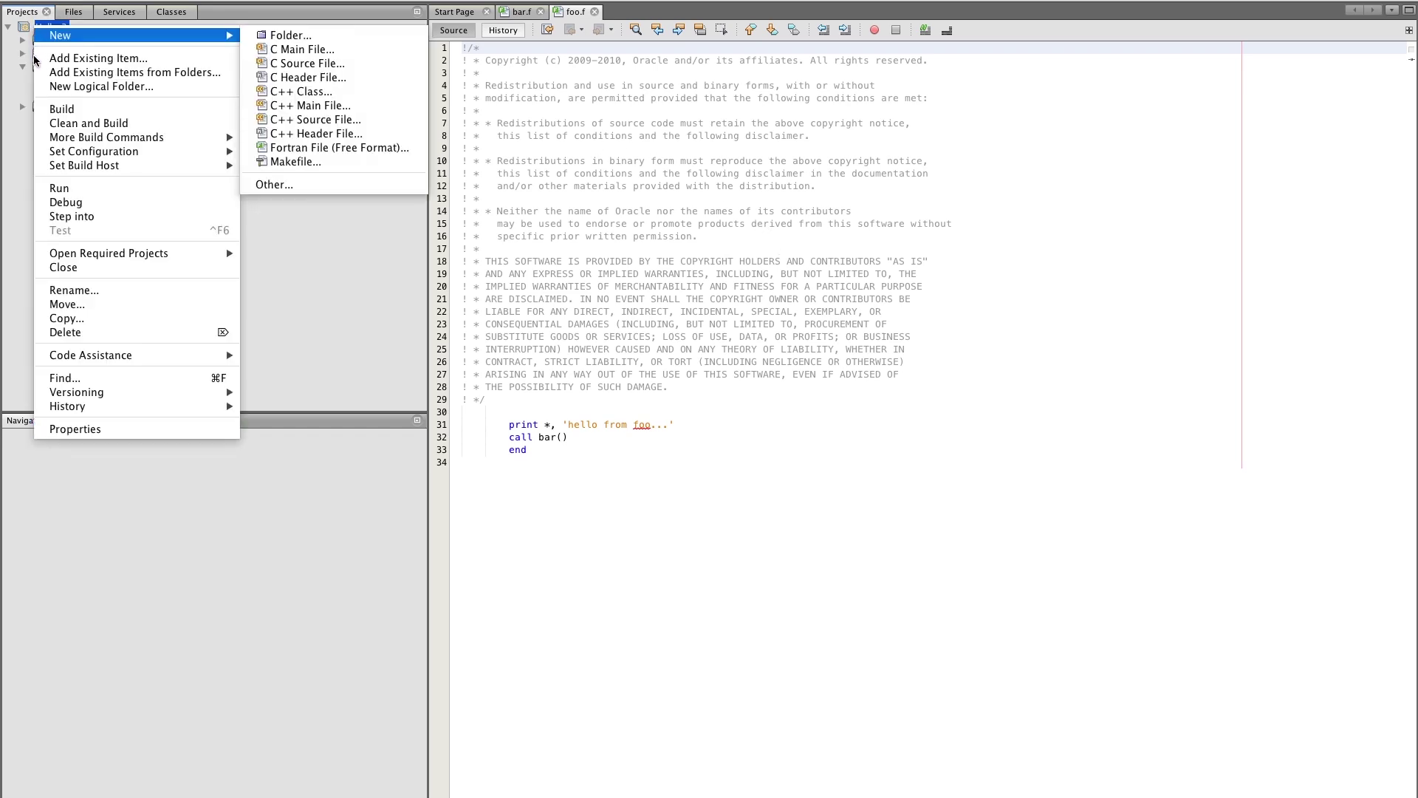
left_click(87, 112)
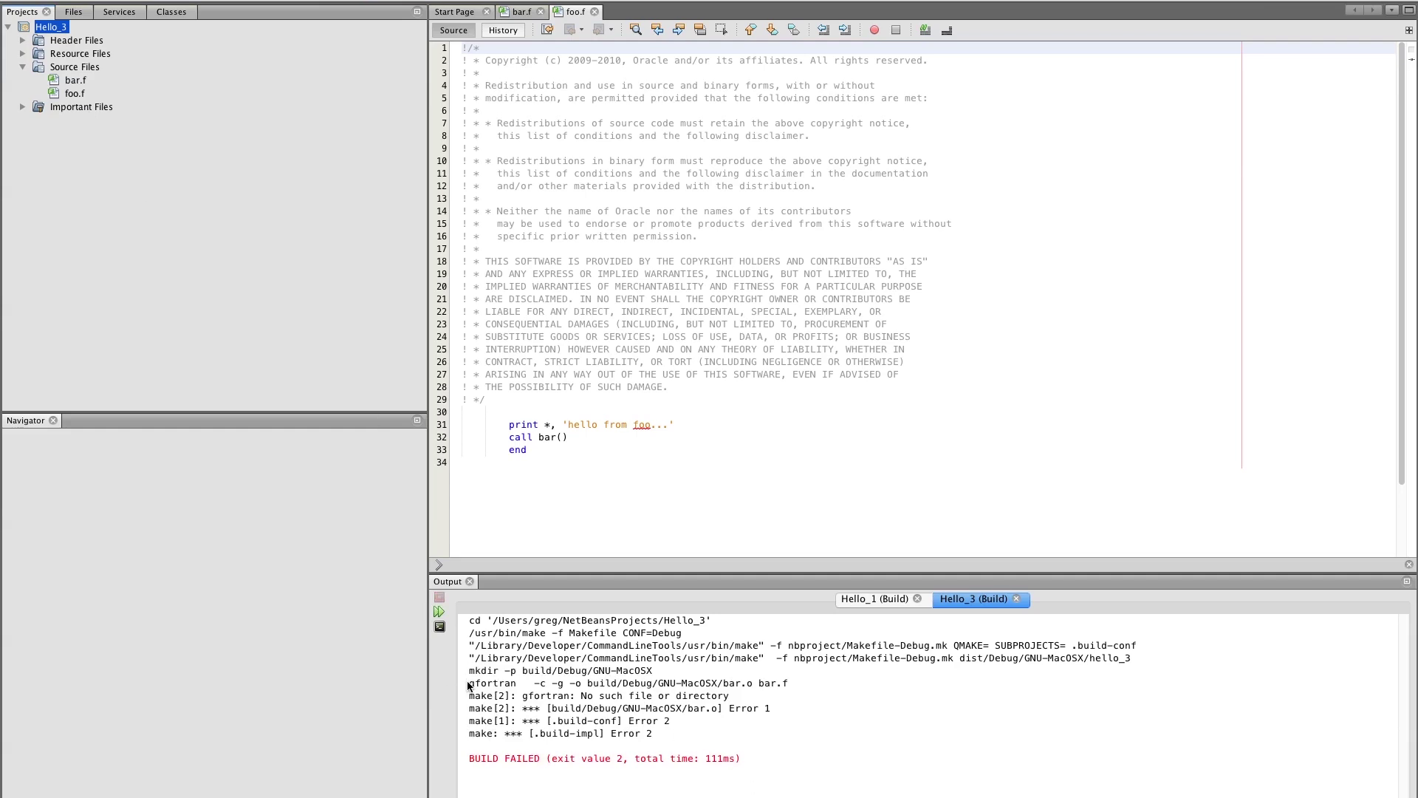
left_click_drag(789, 682, 465, 685)
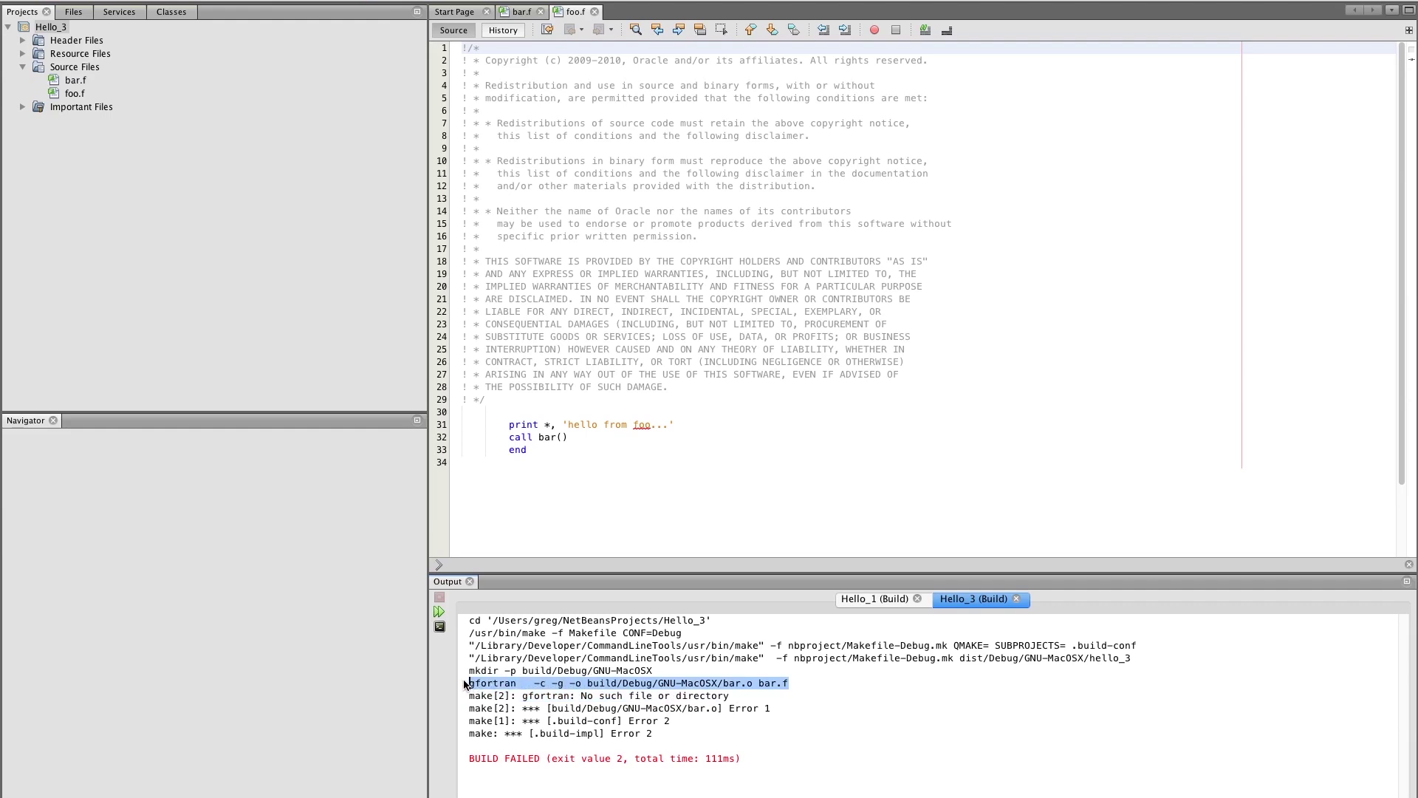
left_click_drag(732, 695, 471, 694)
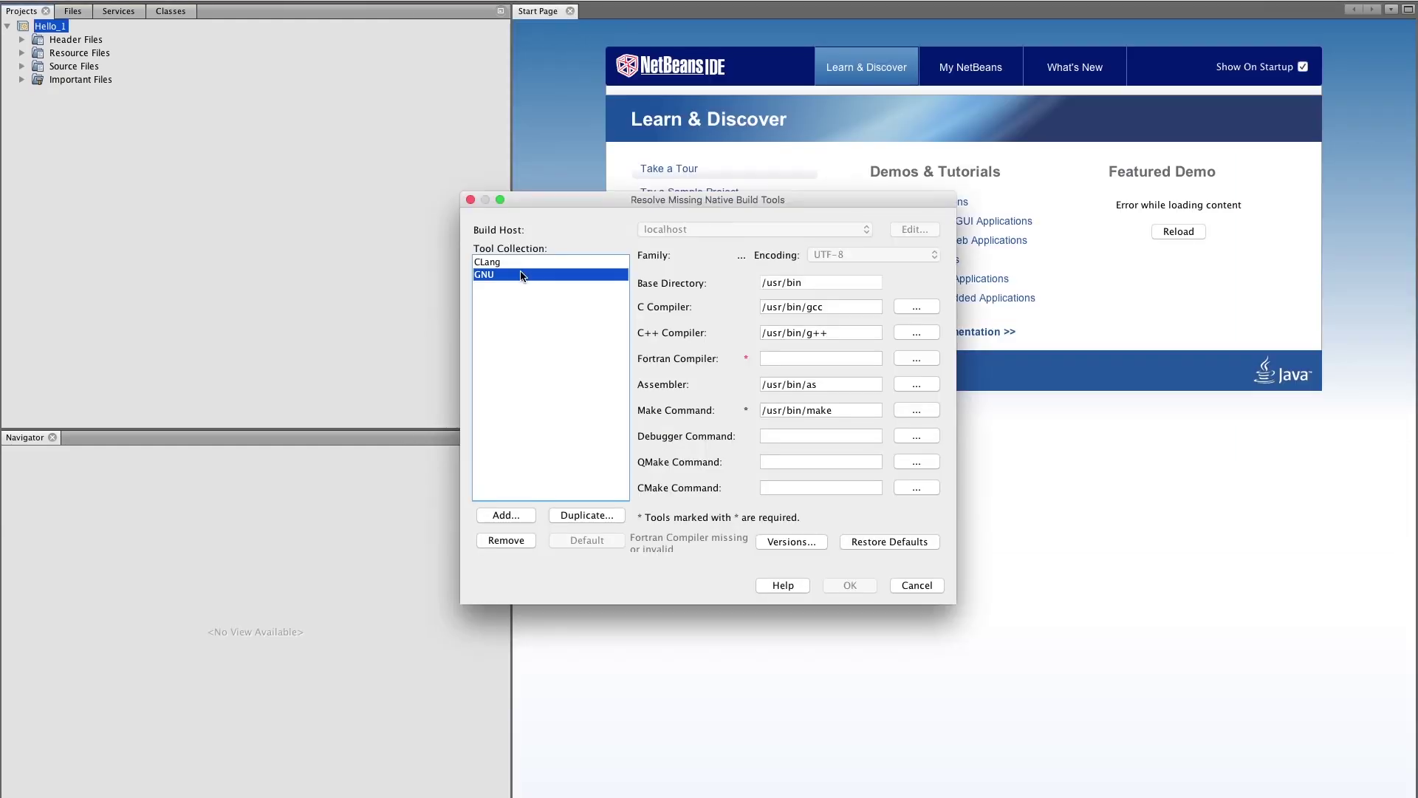
left_click(798, 359)
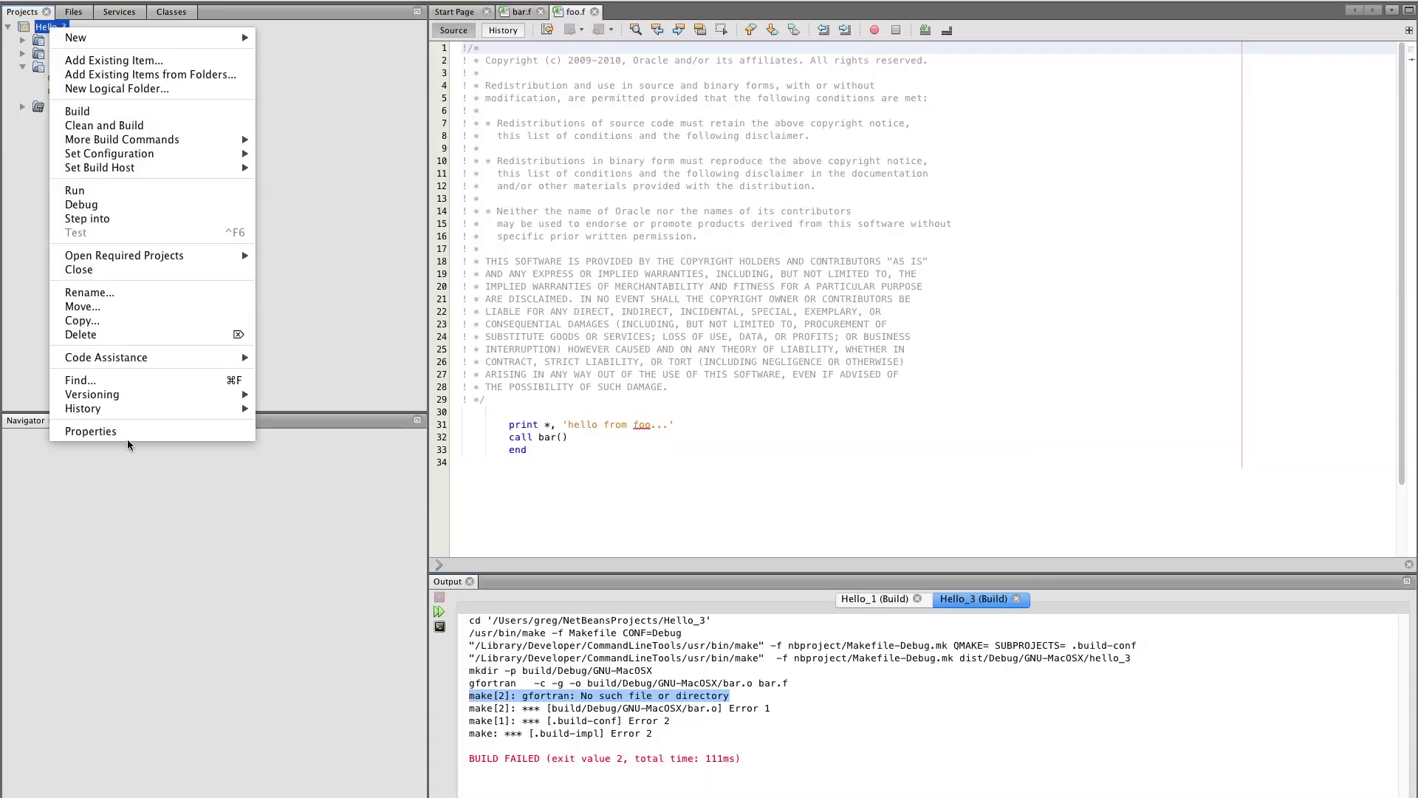
Set Hello_3's Fortran Compiler tool to /usr/local/bin/gfortran in Project Properties.
left_click(144, 432)
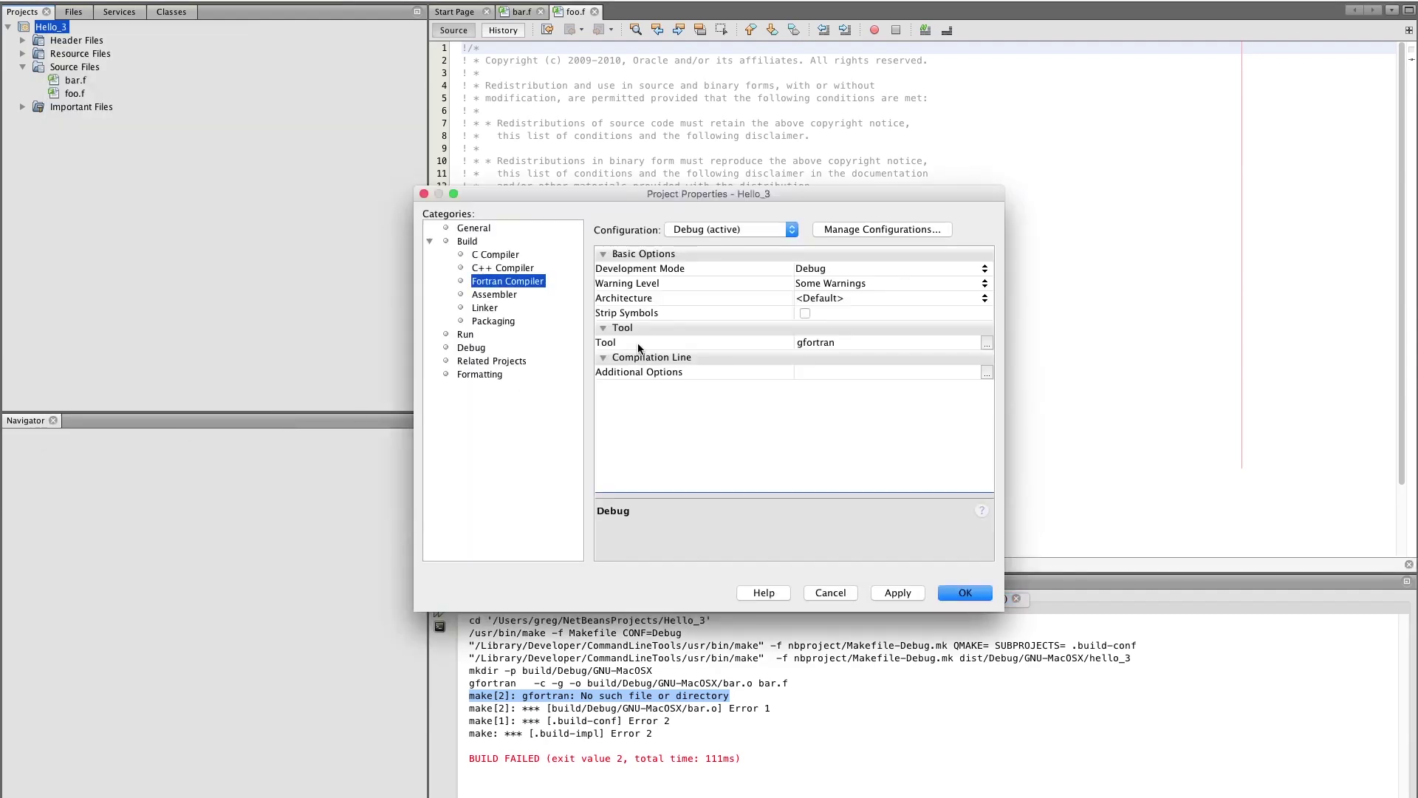
left_click(850, 339)
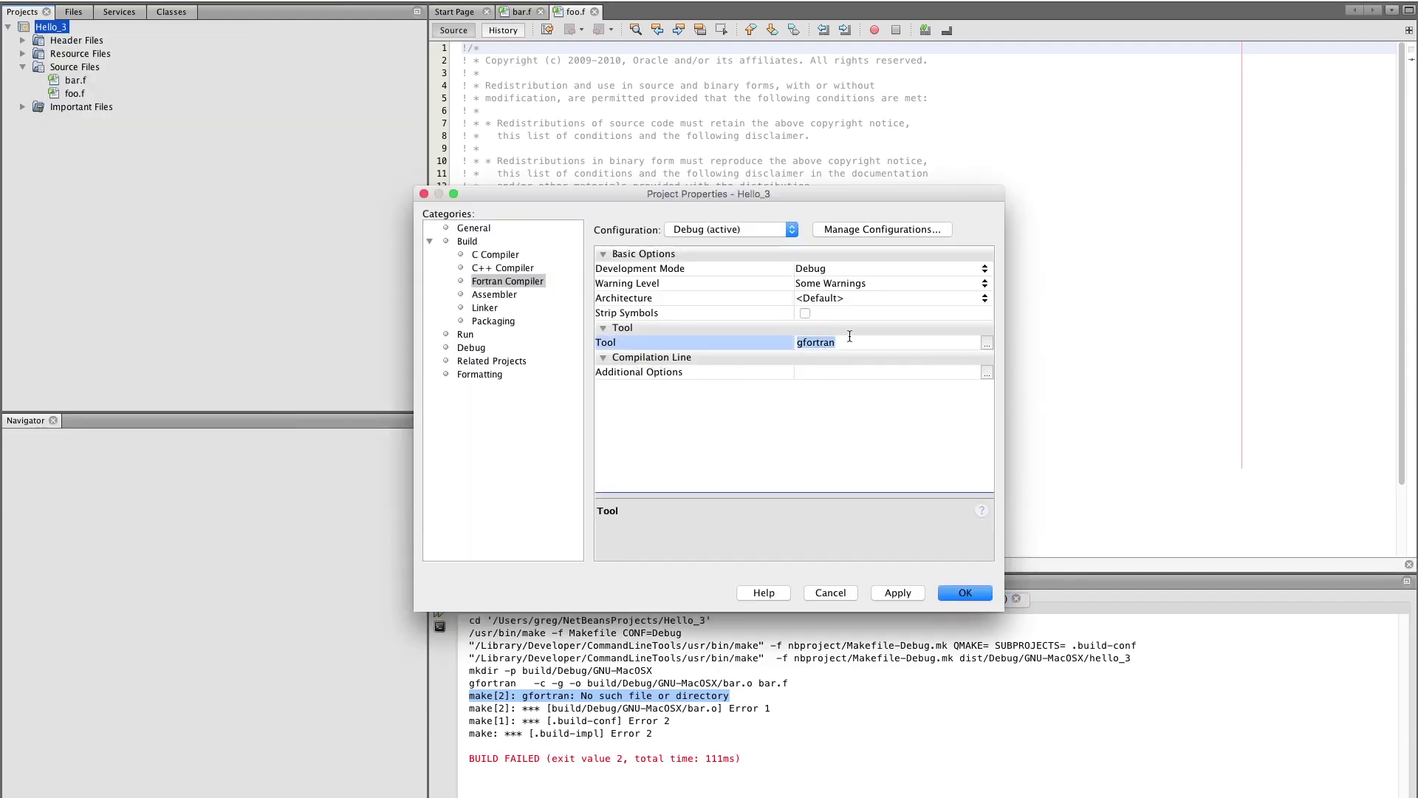
type("/usr/local/bin/gfortran")
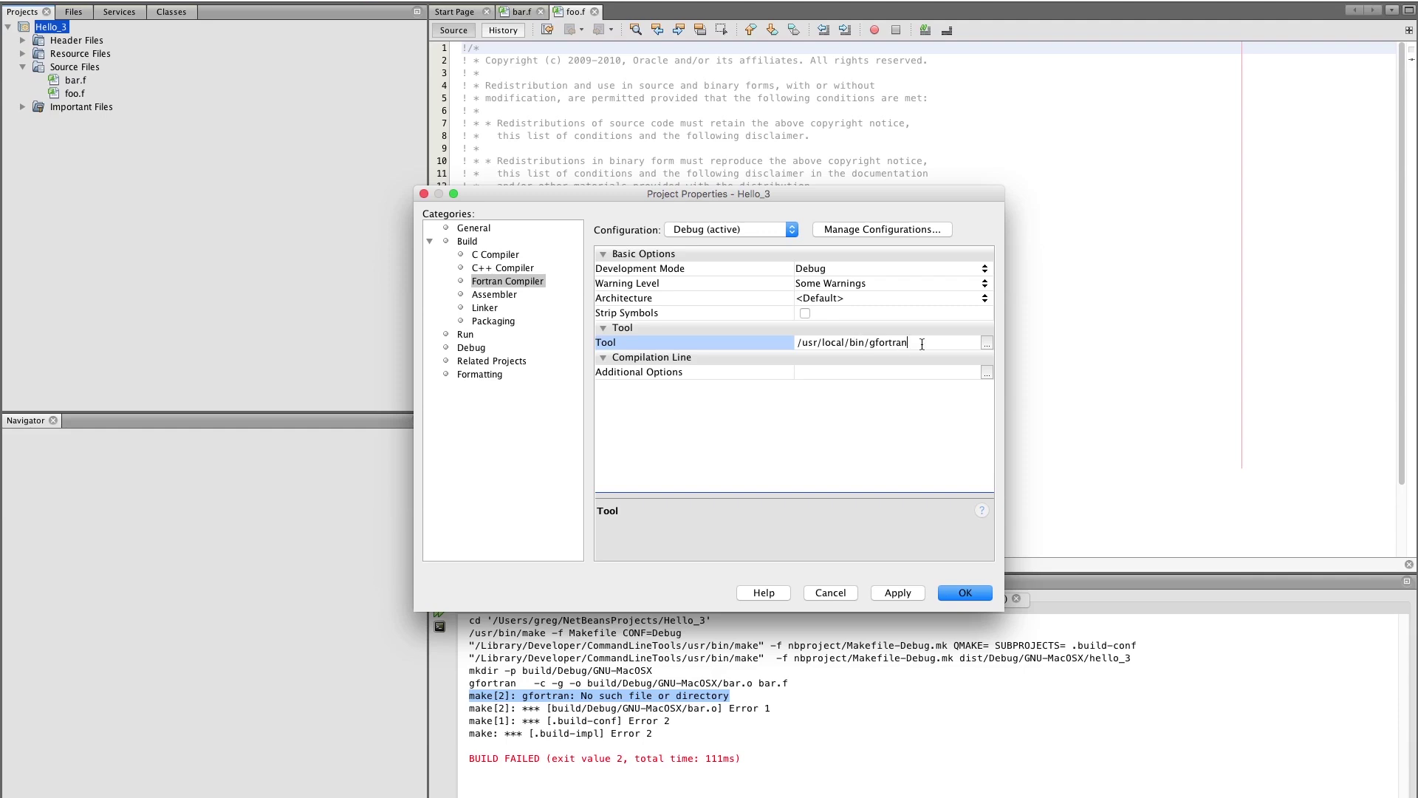
left_click(955, 591)
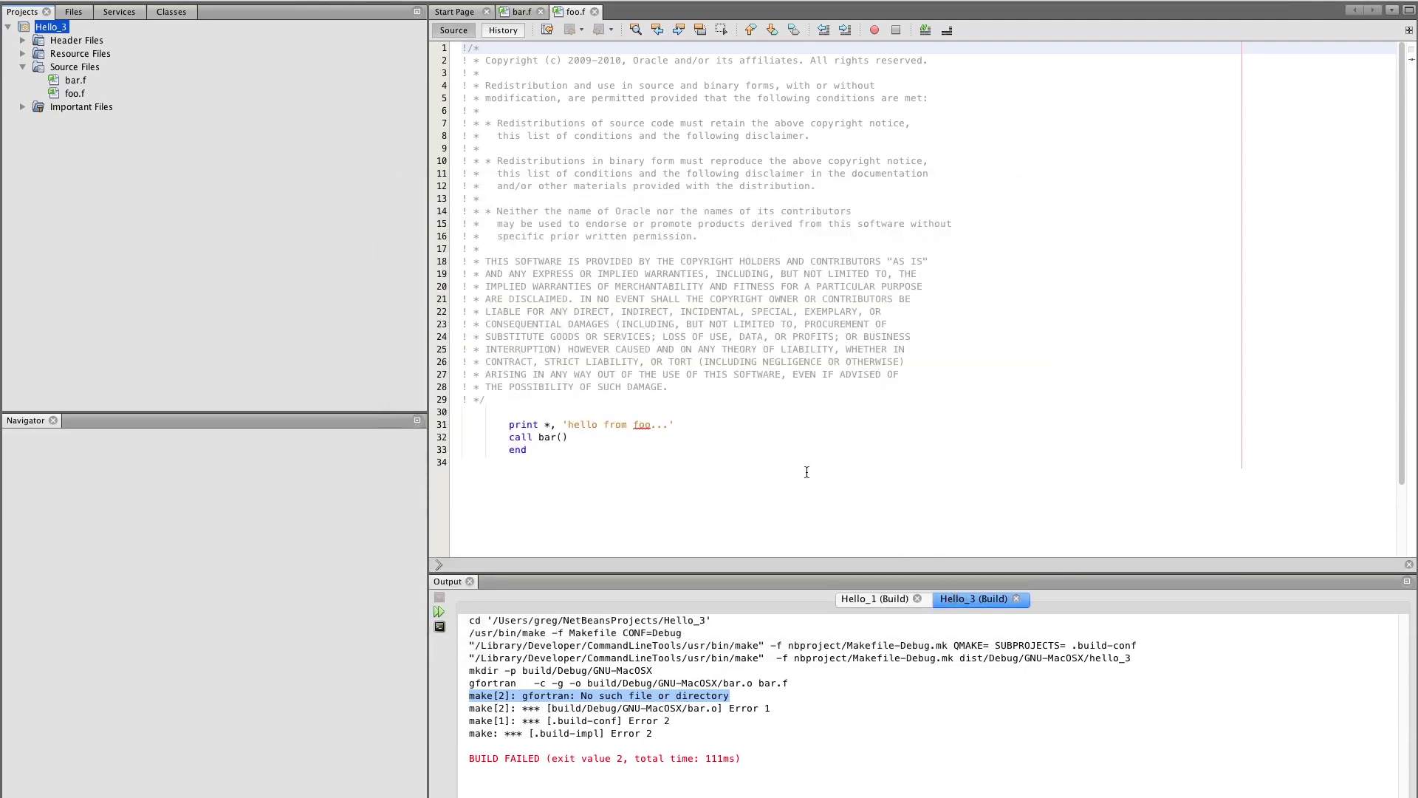
Rebuild Hello_3 and highlight the BUILD SUCCESSFUL line in the log.
right_click(53, 27)
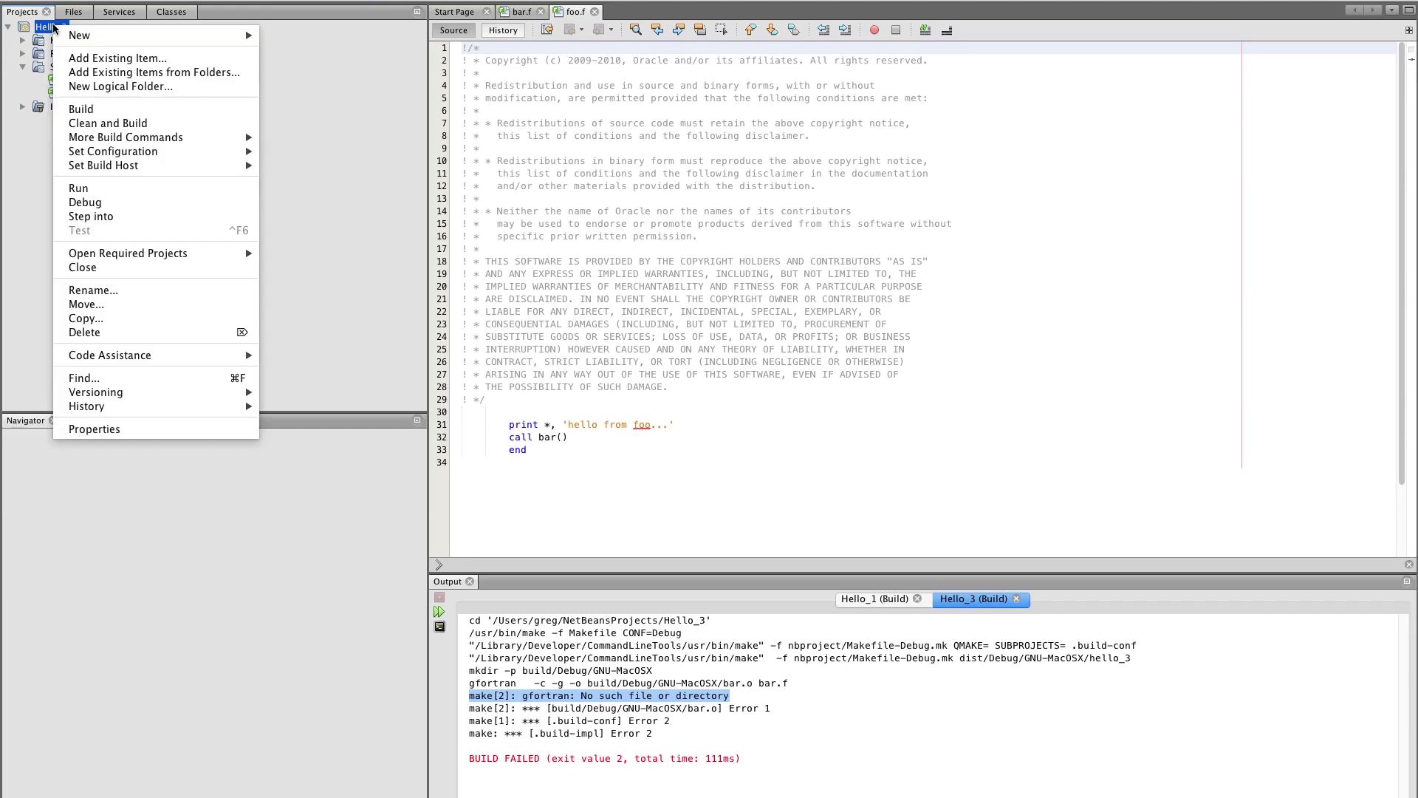
left_click(91, 108)
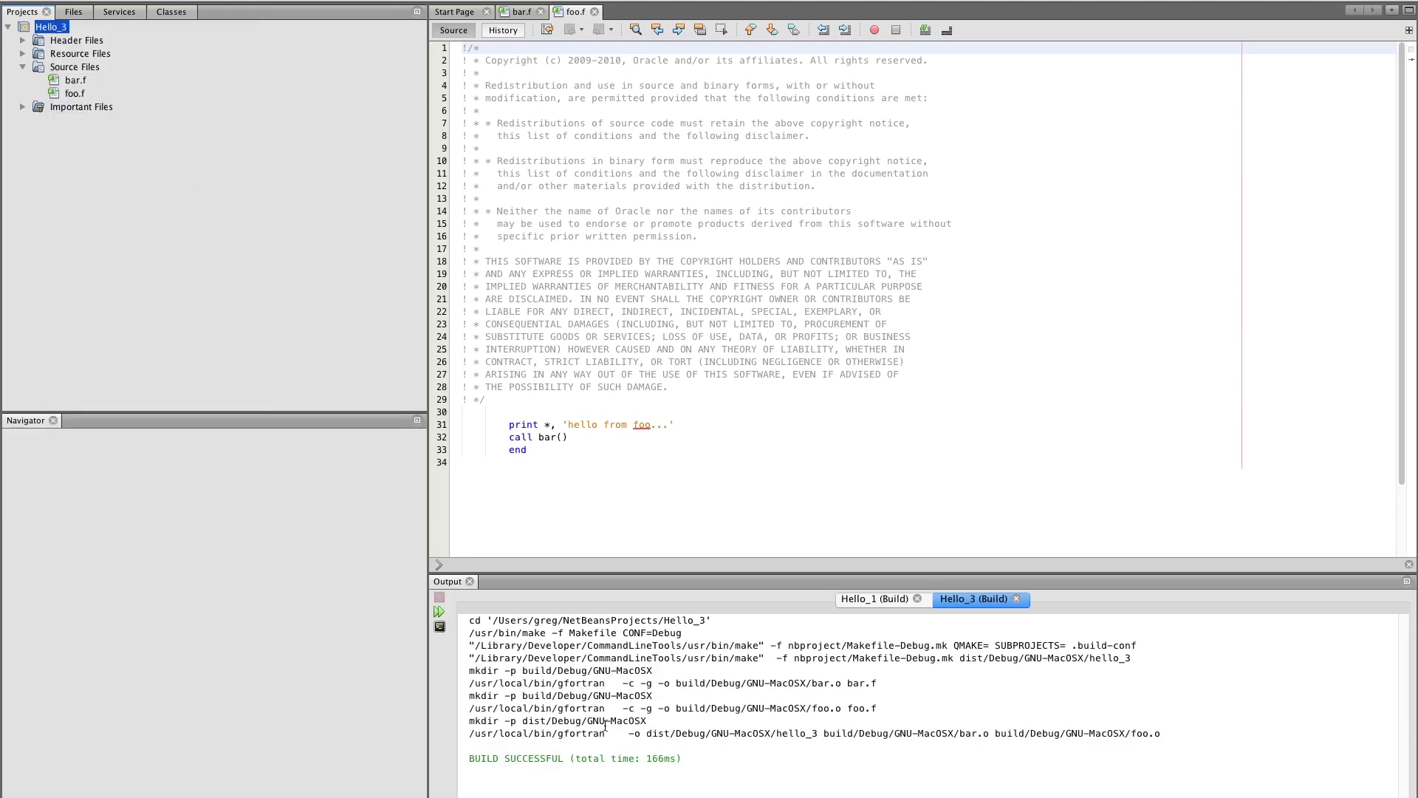
left_click_drag(692, 753, 638, 757)
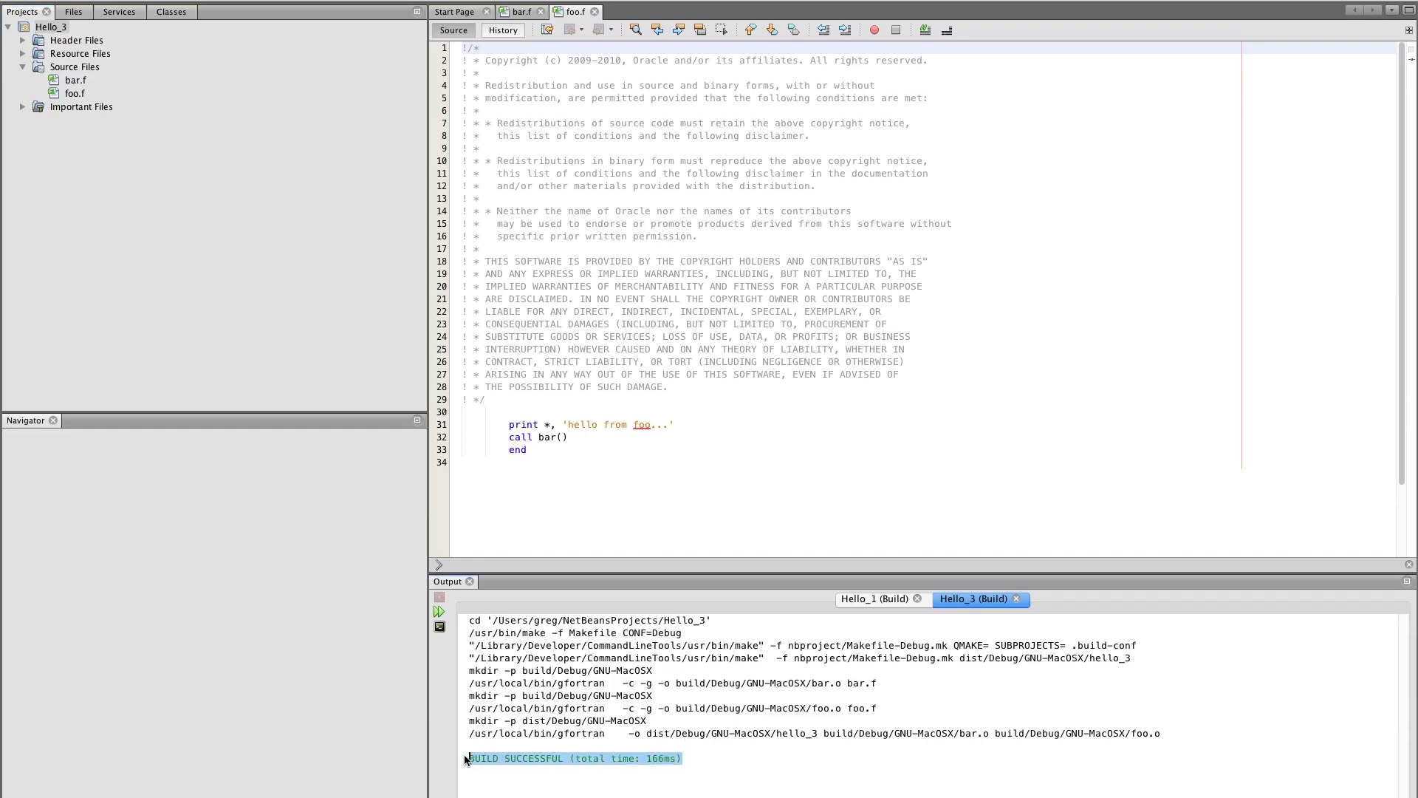
Run Hello_3 and highlight its 'hello from foo...' and 'hello from bar...' output.
right_click(51, 26)
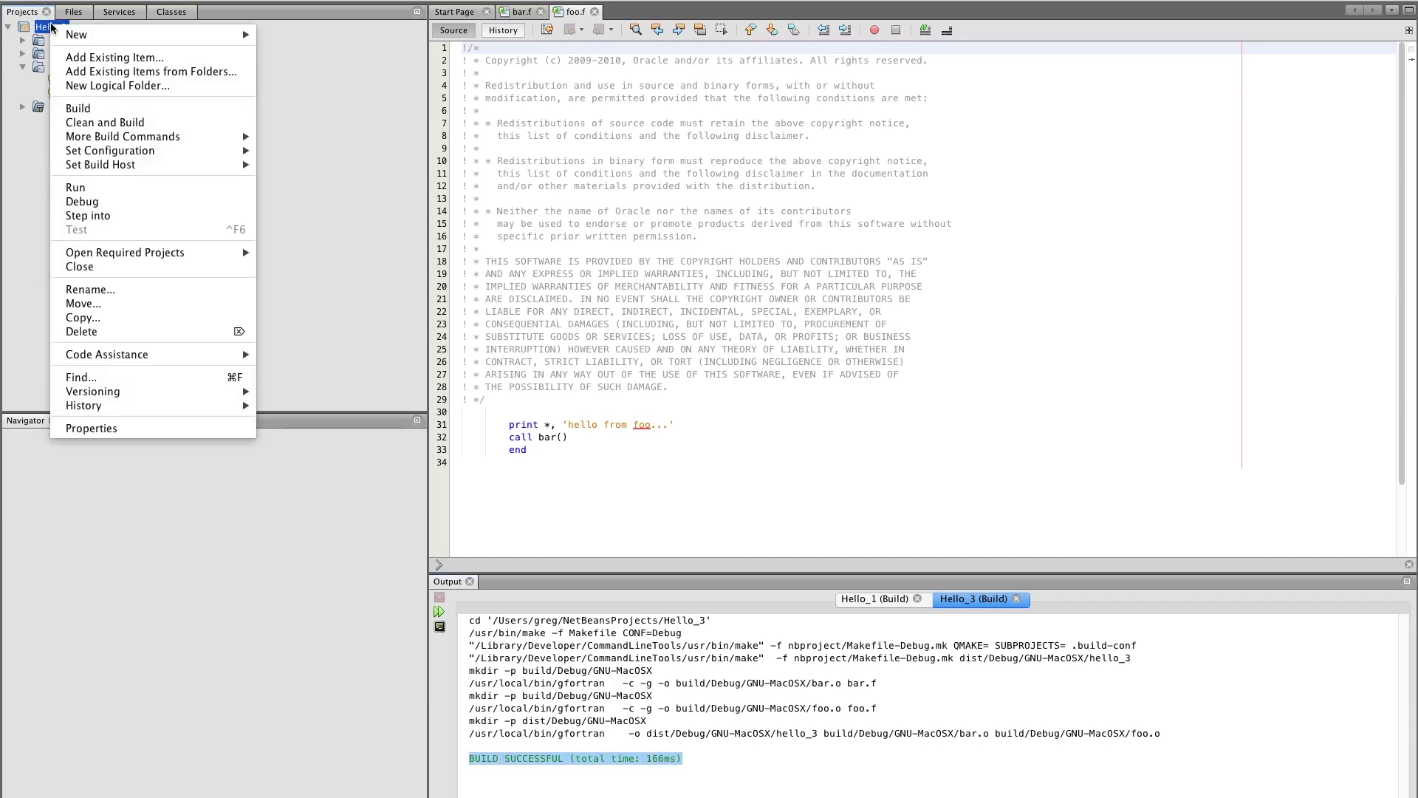
left_click(77, 185)
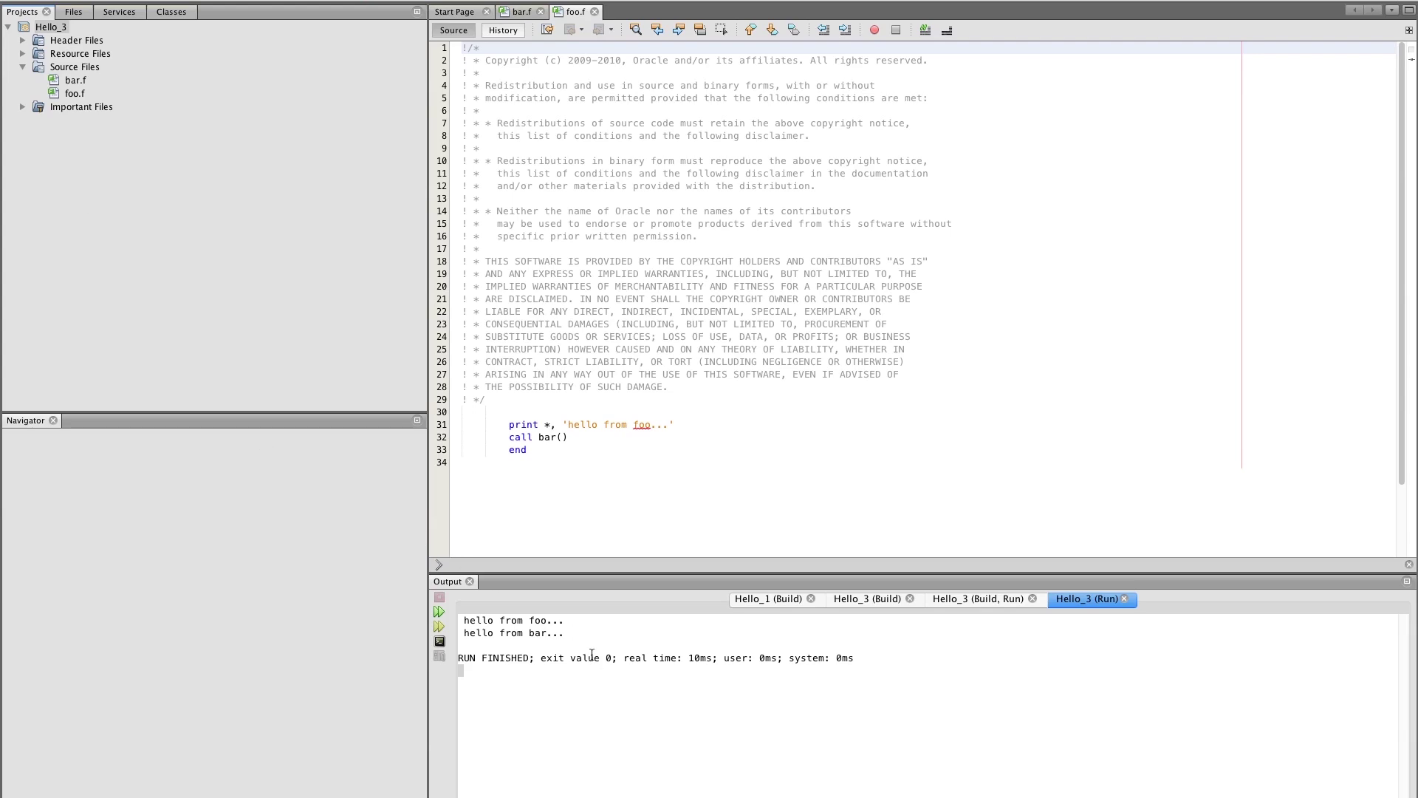
left_click_drag(598, 669, 416, 604)
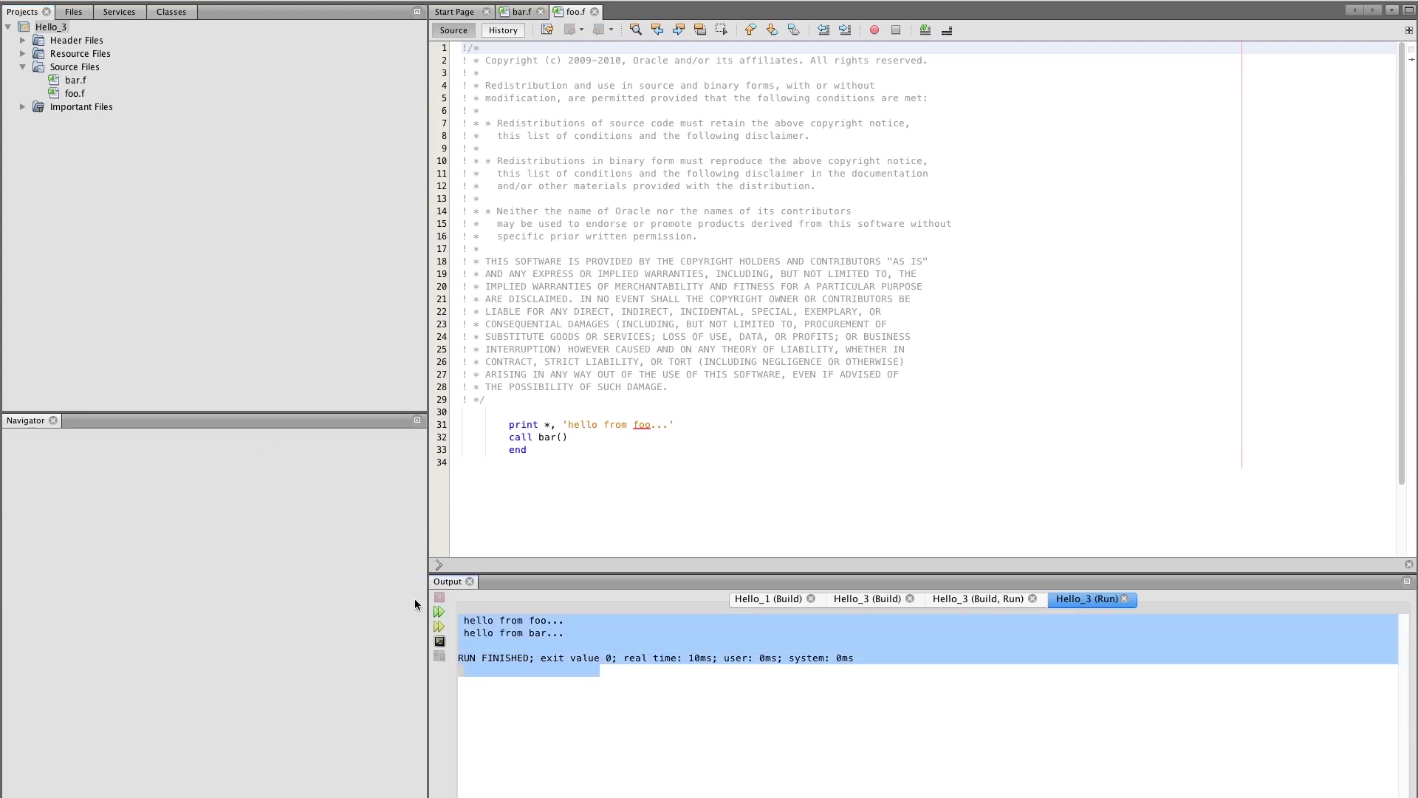